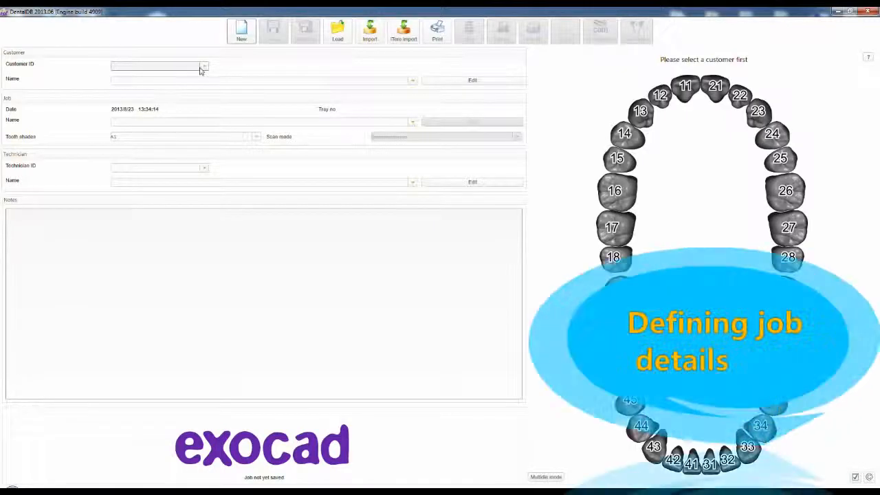
Step: Assign the Default customer to the new job and choose shining3d,sample as the job name
{"action": "left_click", "coordinate": [203, 66]}
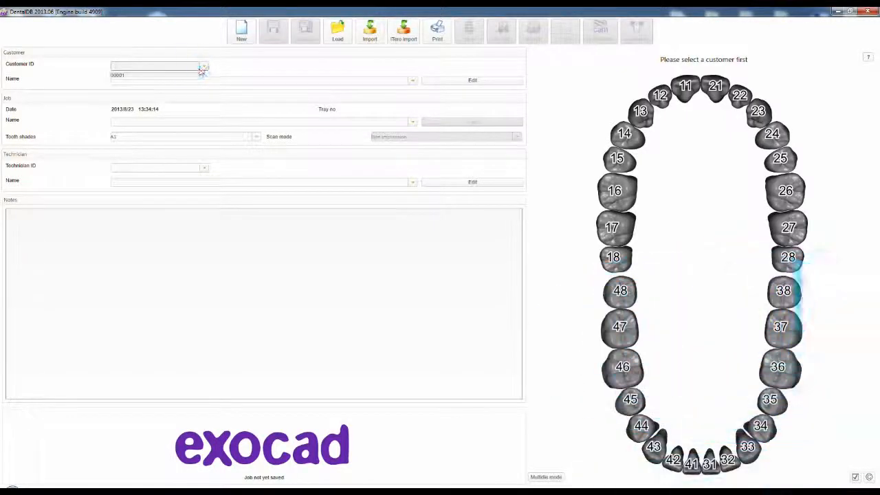
{"action": "left_click", "coordinate": [197, 77]}
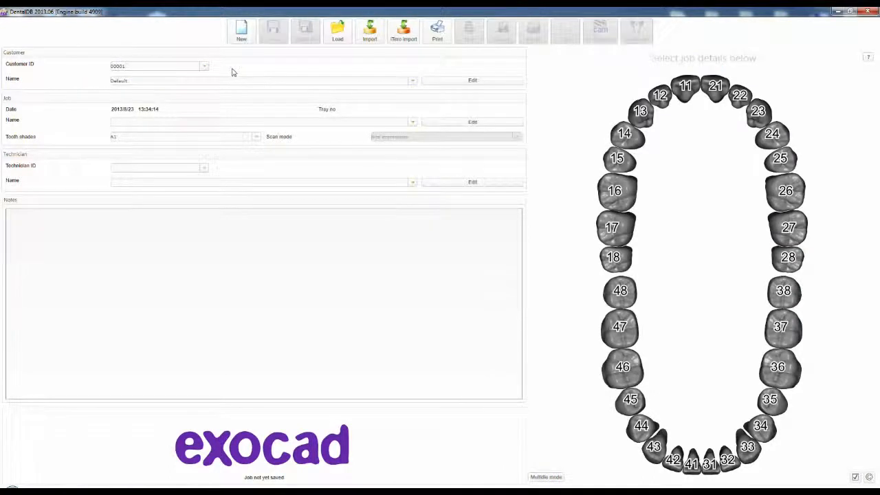
{"action": "left_click", "coordinate": [458, 80]}
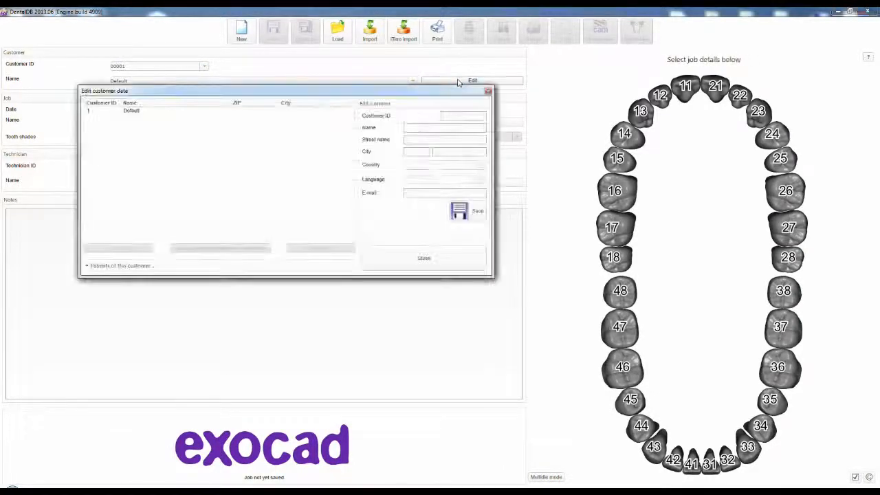
{"action": "left_click", "coordinate": [428, 259]}
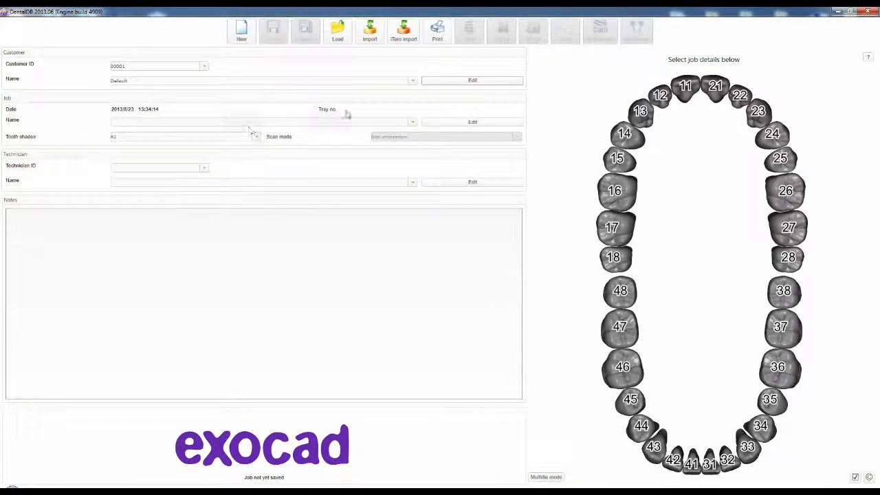
{"action": "left_click", "coordinate": [412, 122]}
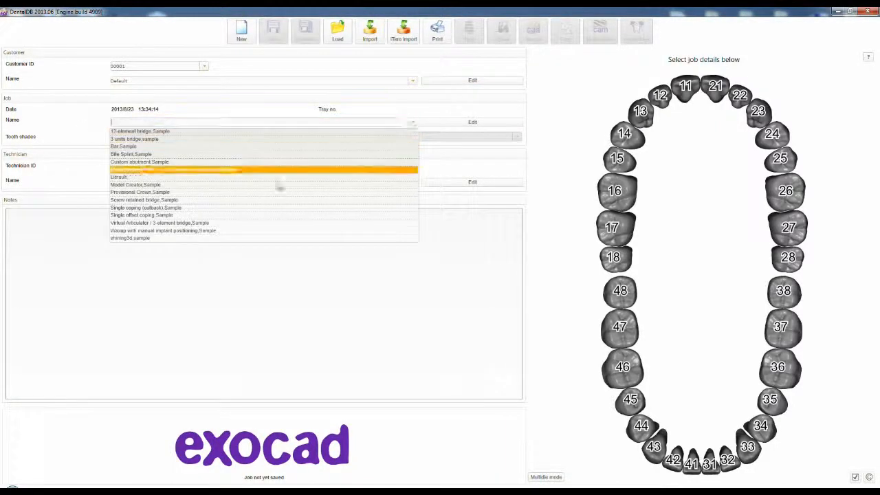
{"action": "left_click", "coordinate": [194, 238]}
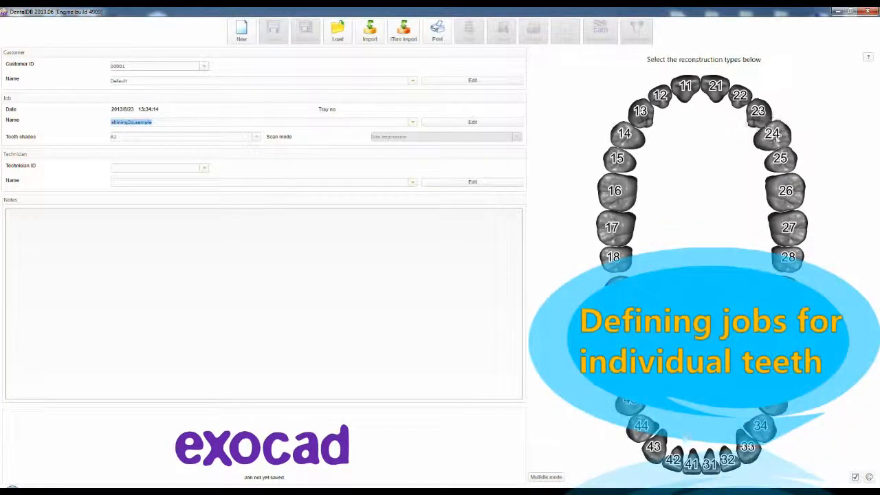
Step: Define tooth 24 as an offset coping in Zirconia for 3/4-Axis production and save its parameters
{"action": "left_click", "coordinate": [775, 136]}
{"action": "left_click_drag", "start_coordinate": [674, 142], "coordinate": [485, 106]}
{"action": "left_click", "coordinate": [336, 149]}
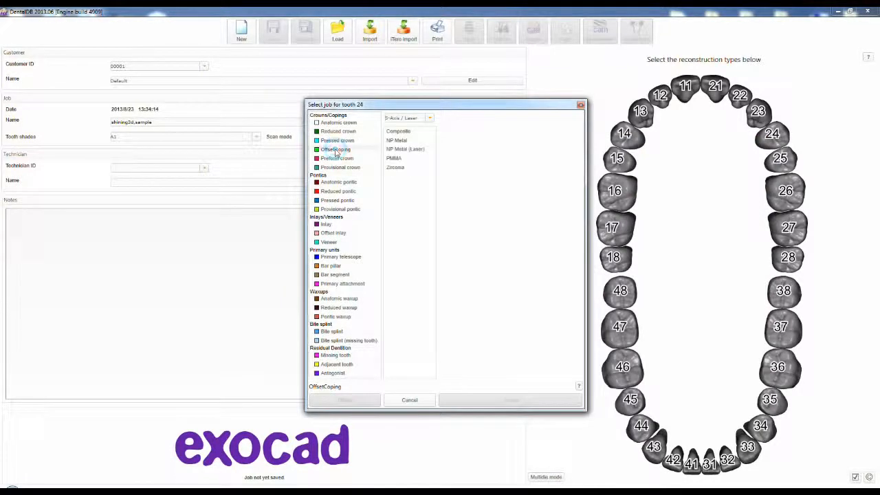
{"action": "left_click", "coordinate": [427, 119]}
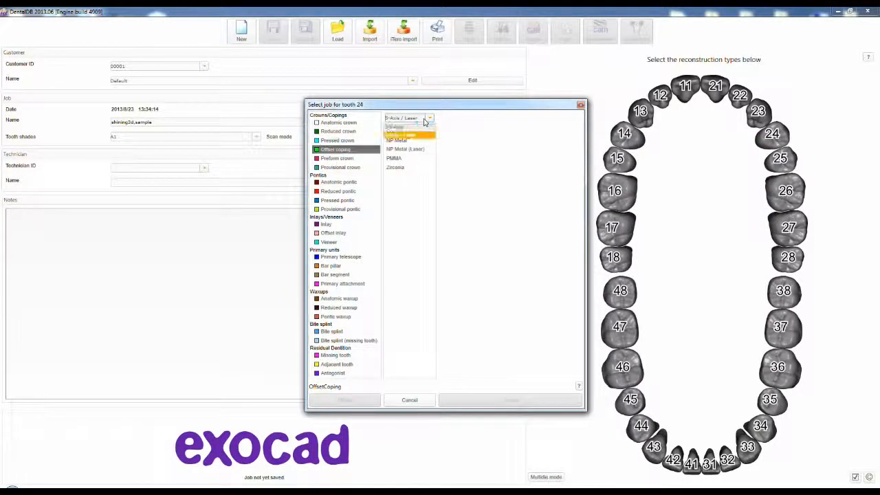
{"action": "left_click", "coordinate": [408, 133]}
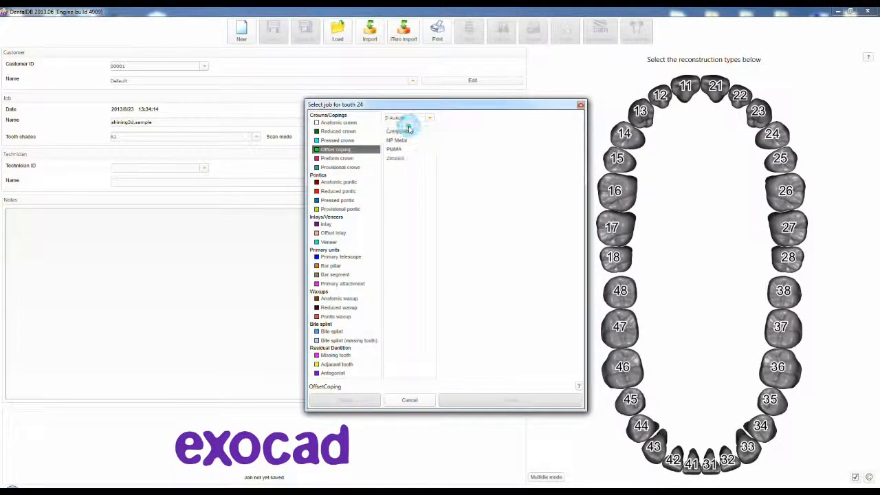
{"action": "left_click", "coordinate": [396, 159]}
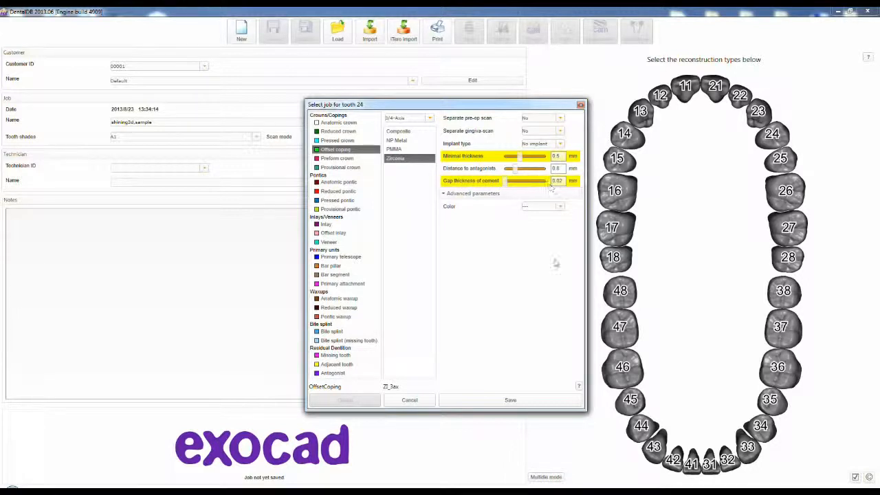
{"action": "left_click", "coordinate": [507, 403]}
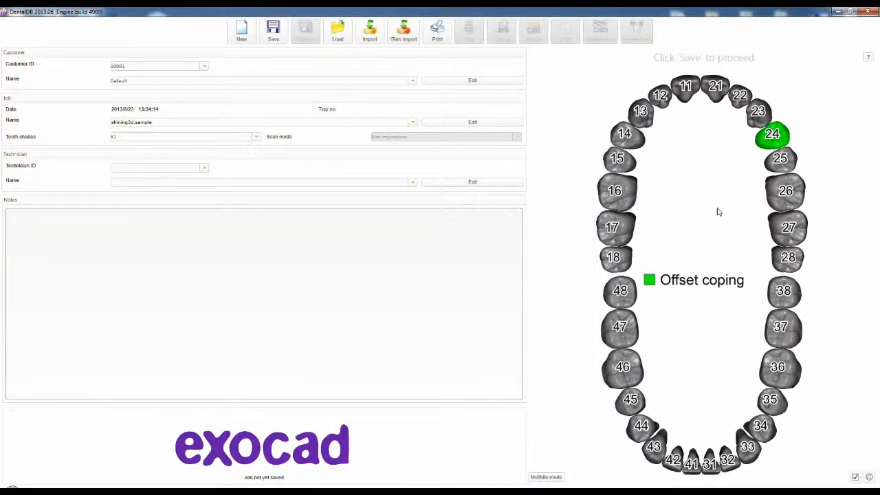
Step: Define tooth 25 as an anatomic pontic in Zirconia and save it
{"action": "left_click", "coordinate": [781, 159]}
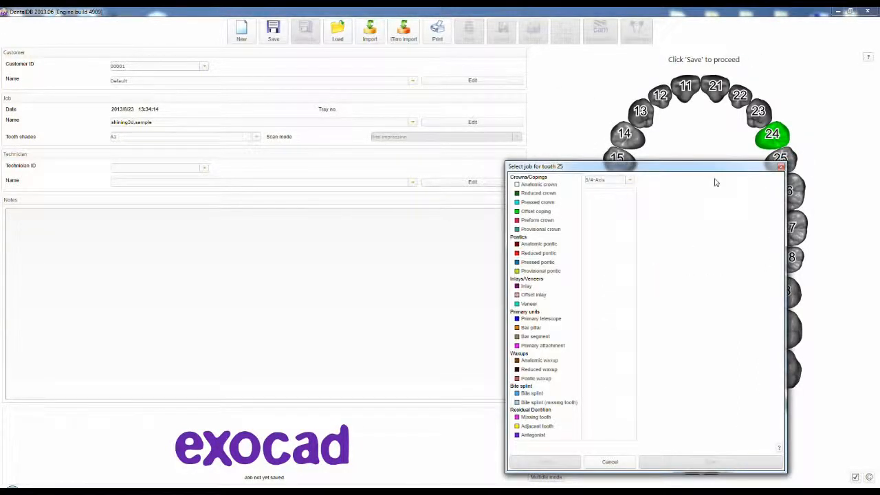
{"action": "left_click", "coordinate": [548, 245]}
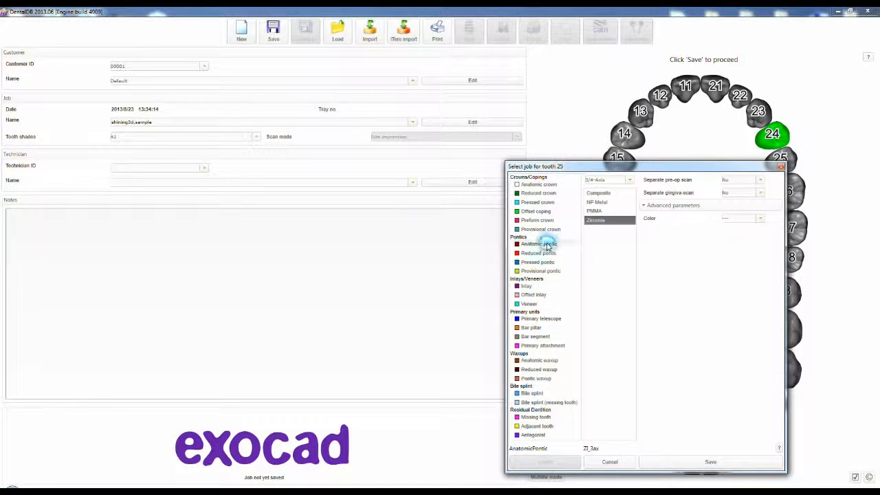
{"action": "left_click", "coordinate": [595, 220]}
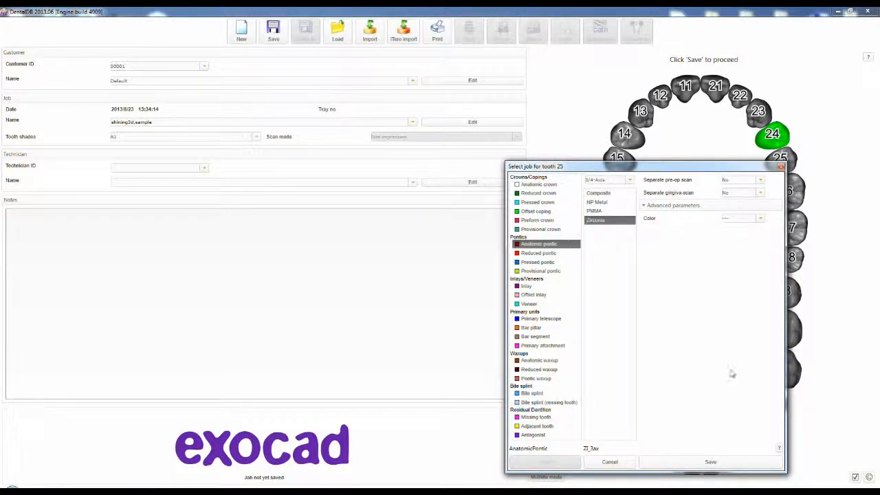
{"action": "left_click", "coordinate": [711, 462]}
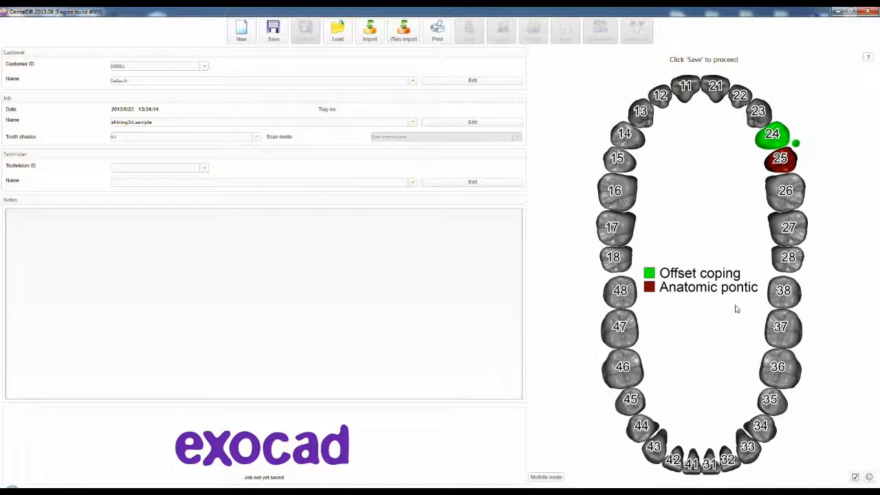
Step: Define tooth 26 as an anatomic crown in Zirconia and save it
{"action": "left_click", "coordinate": [784, 200]}
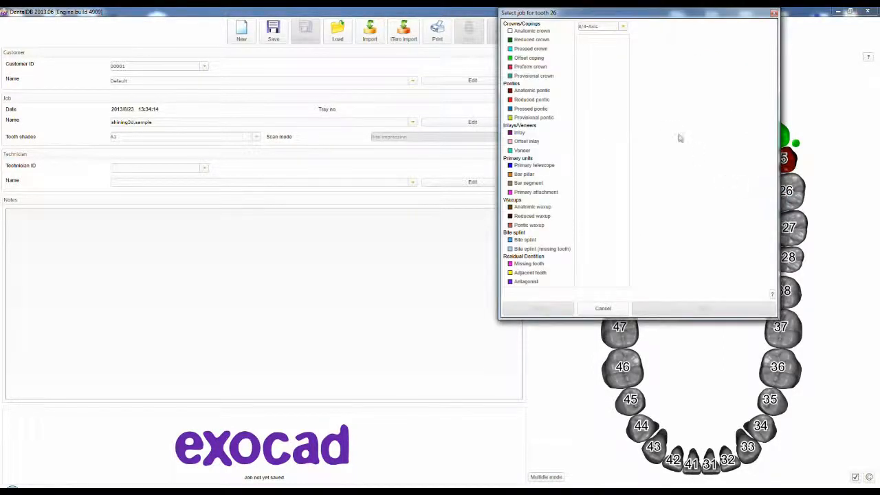
{"action": "left_click_drag", "start_coordinate": [665, 13], "coordinate": [544, 59]}
{"action": "left_click", "coordinate": [419, 81]}
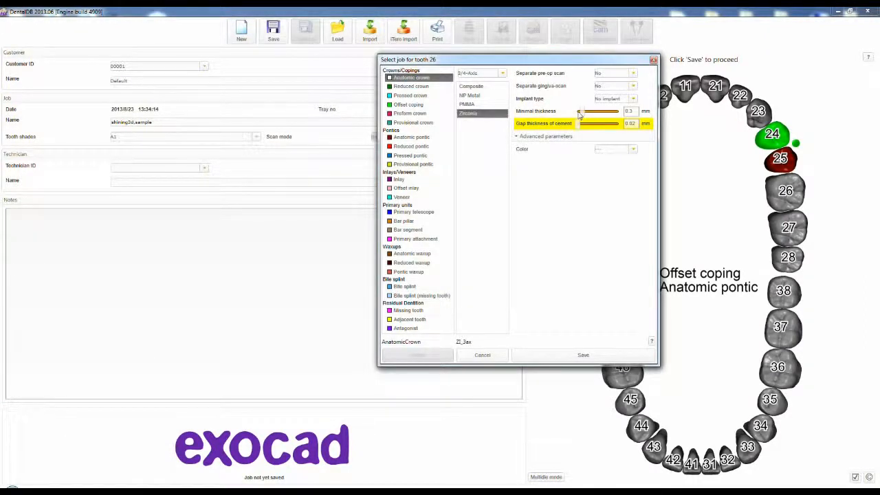
{"action": "left_click", "coordinate": [634, 113]}
{"action": "left_click", "coordinate": [605, 356]}
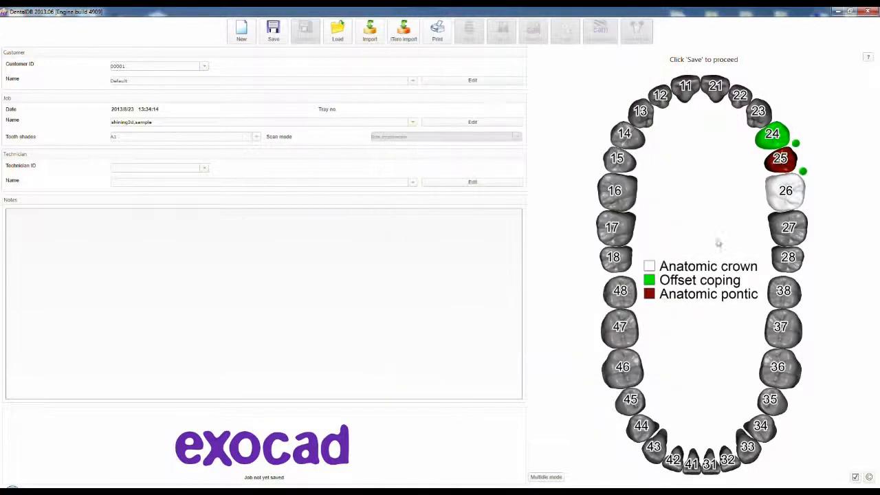
Step: Define tooth 27 as a reduced crown in Zirconia and save it
{"action": "left_click", "coordinate": [793, 237]}
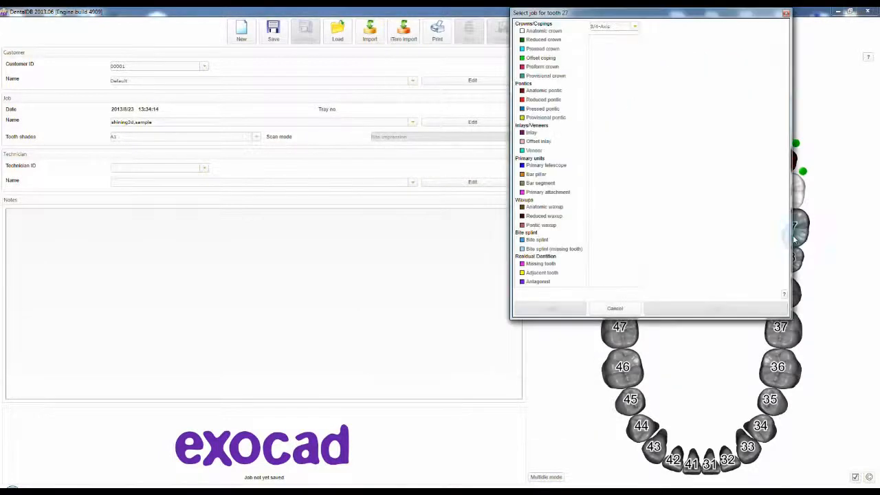
{"action": "left_click", "coordinate": [548, 42]}
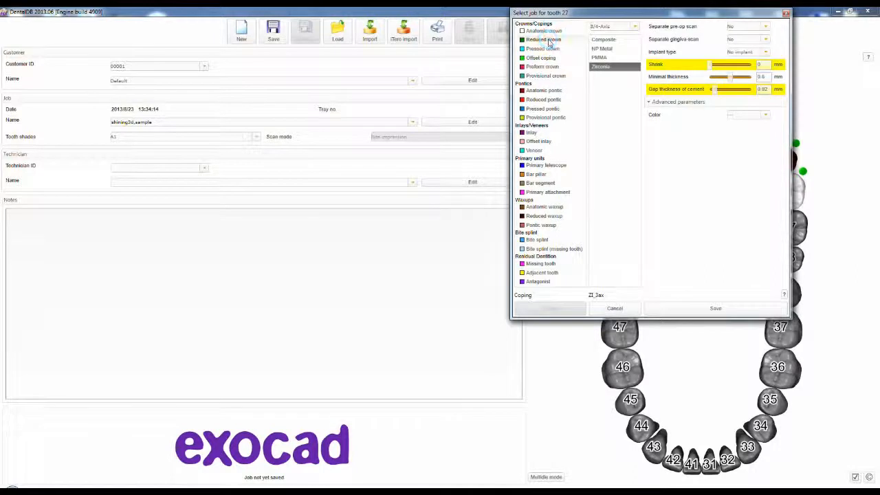
{"action": "left_click", "coordinate": [602, 68]}
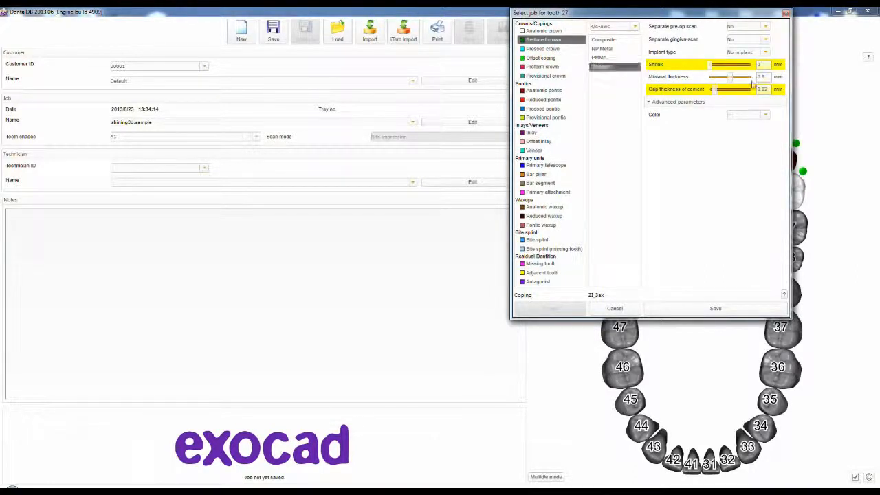
{"action": "left_click", "coordinate": [731, 313]}
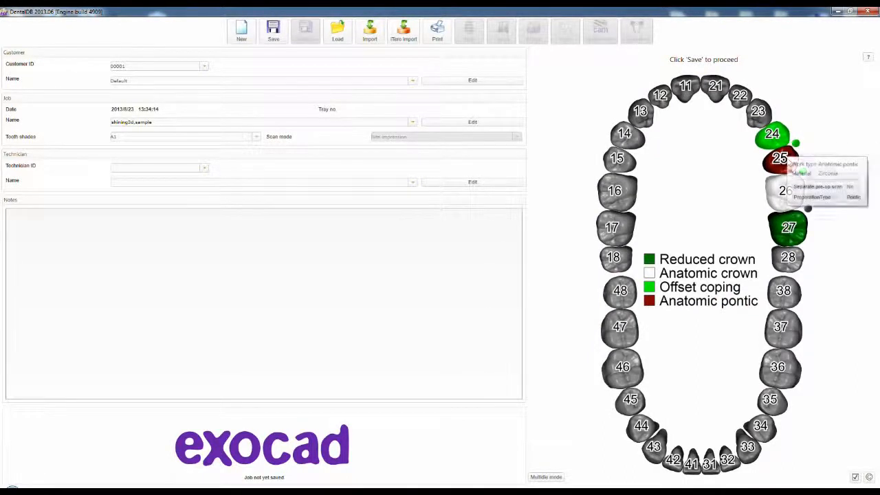
{"action": "mouse_move", "coordinate": [789, 235]}
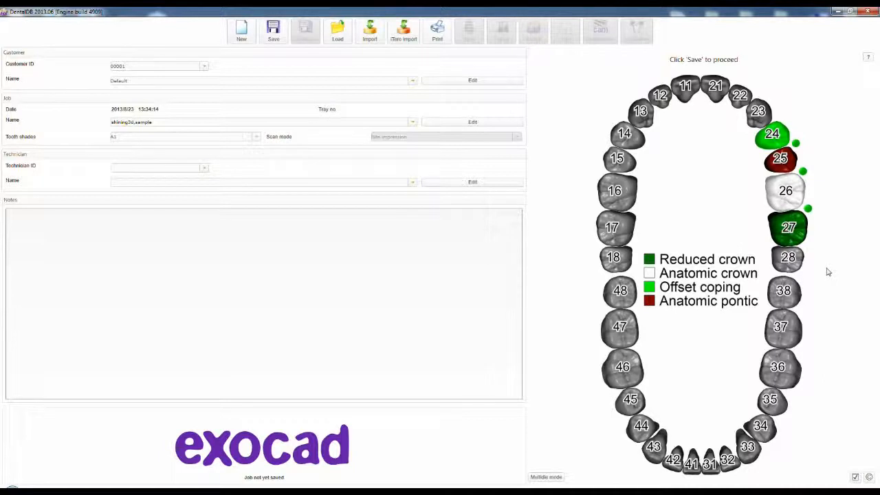
Step: Mark tooth 38 as an antagonist and apply the same work type to all remaining lower teeth through 48
{"action": "left_click", "coordinate": [784, 290]}
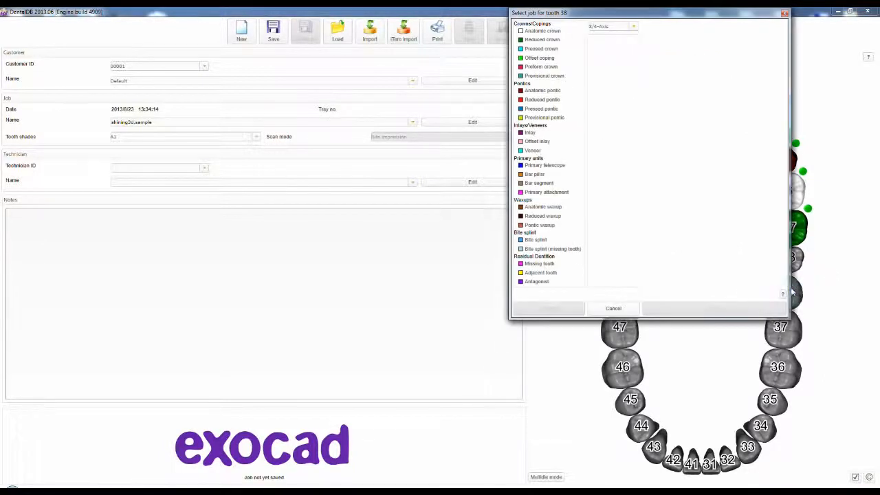
{"action": "left_click", "coordinate": [537, 282]}
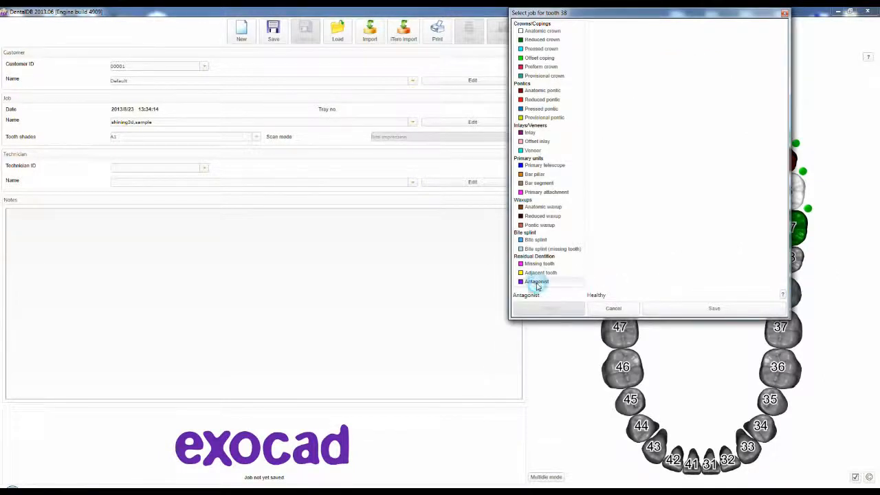
{"action": "left_click", "coordinate": [713, 309]}
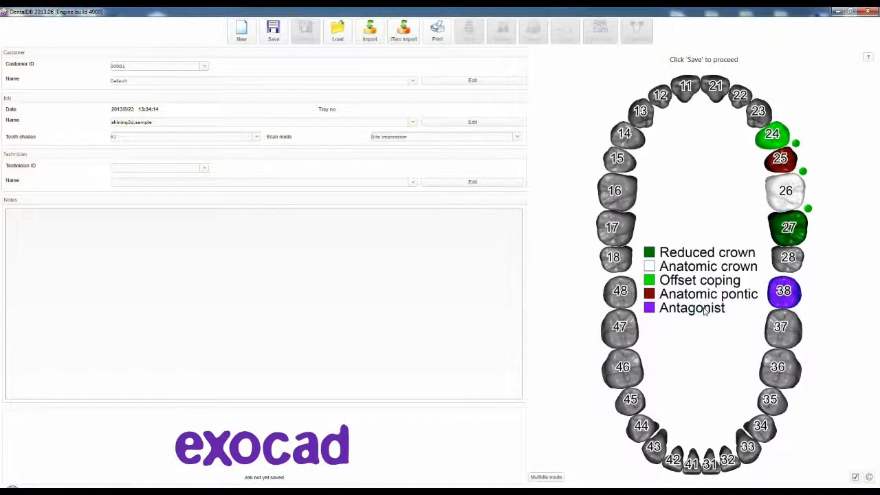
{"action": "left_click", "coordinate": [782, 331]}
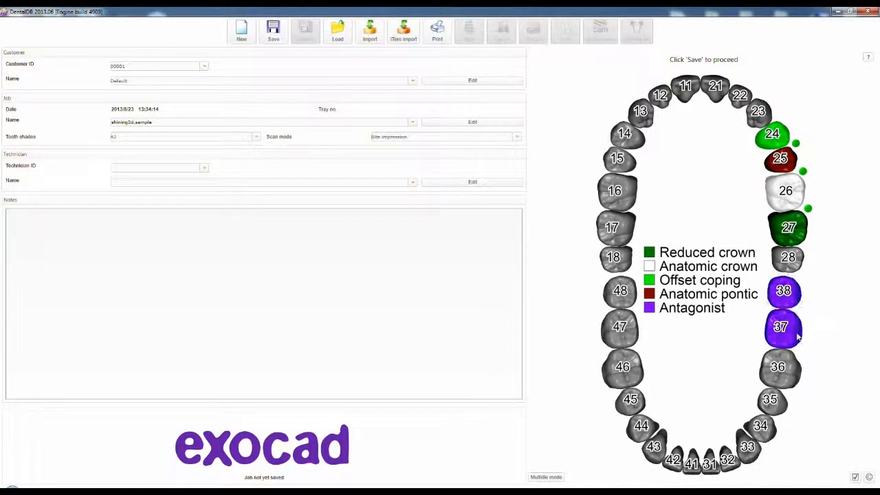
{"action": "left_click", "coordinate": [626, 300]}
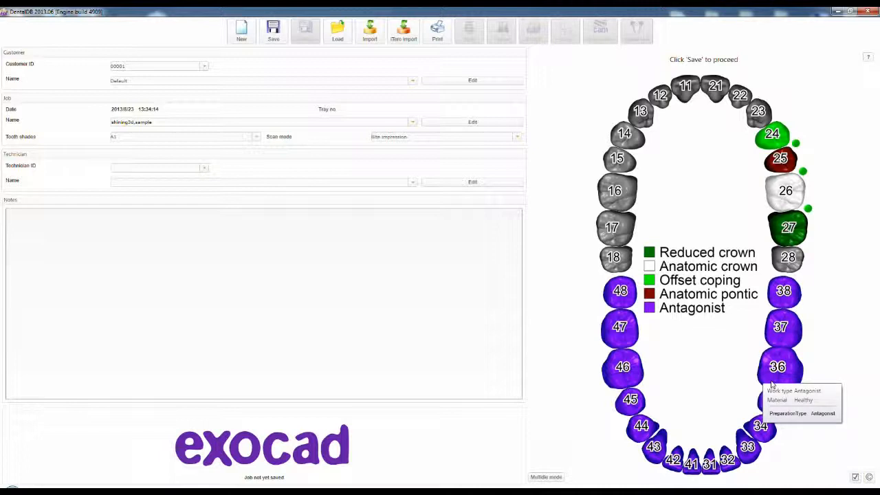
Step: Mark teeth 23 and 28, on either side of the bridge, as adjacent teeth
{"action": "left_click", "coordinate": [764, 119]}
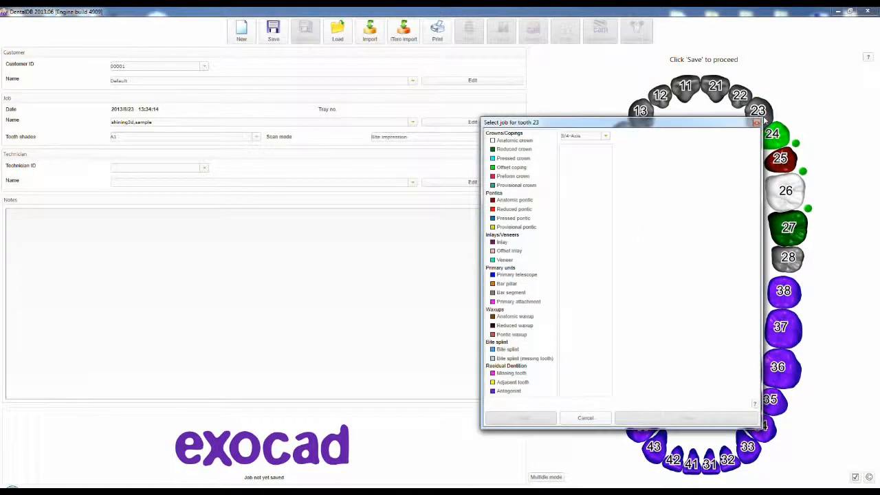
{"action": "left_click", "coordinate": [515, 382]}
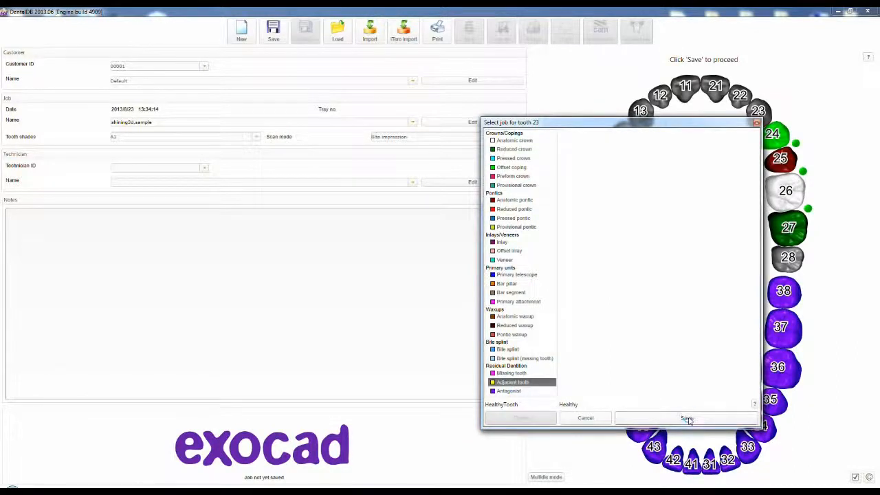
{"action": "left_click", "coordinate": [686, 418]}
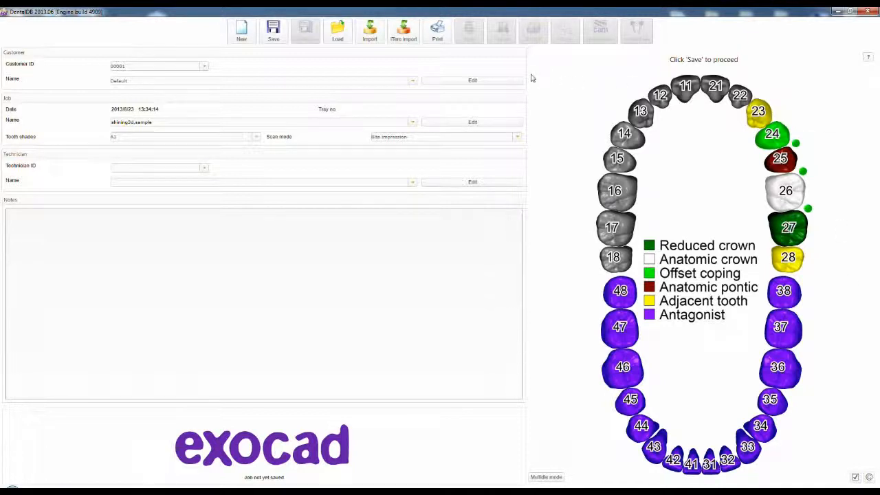
Step: Save the completed job and open it for design in exocad dental
{"action": "left_click", "coordinate": [276, 39]}
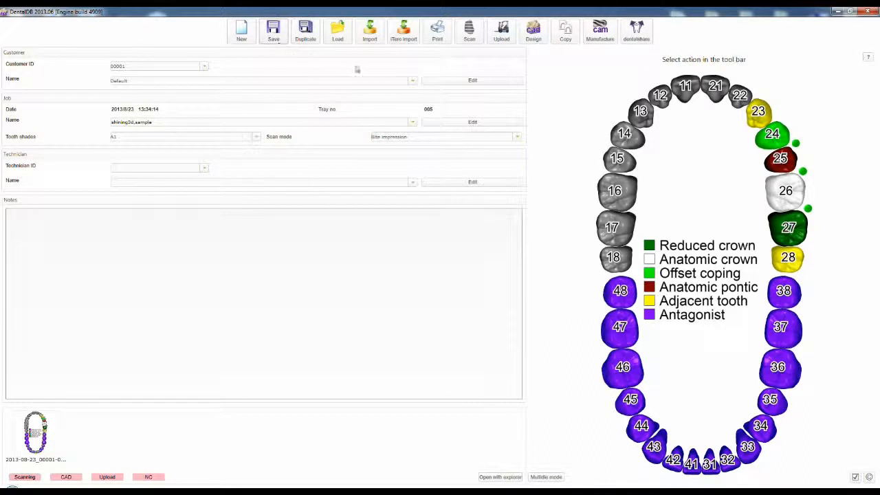
{"action": "left_click", "coordinate": [535, 42]}
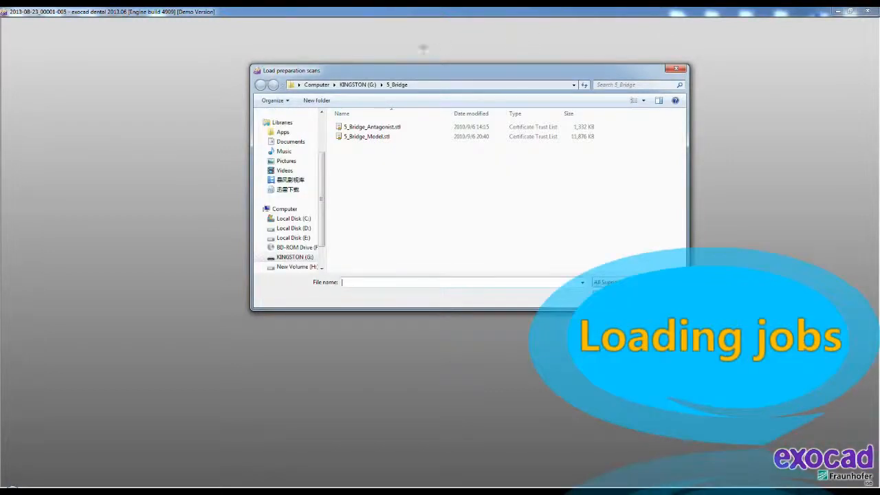
Step: Load 5_Bridge_Model.stl from the 5_Bridge folder as the preparation scan
{"action": "left_click", "coordinate": [358, 137]}
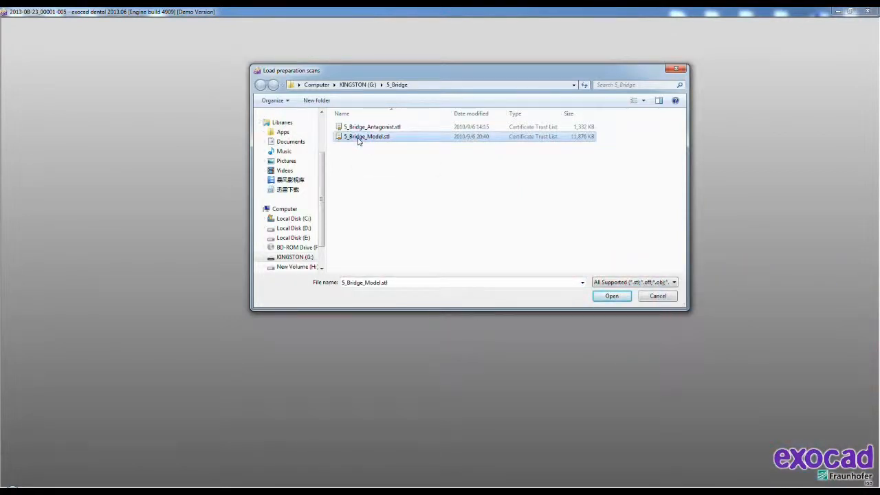
{"action": "left_click", "coordinate": [605, 297]}
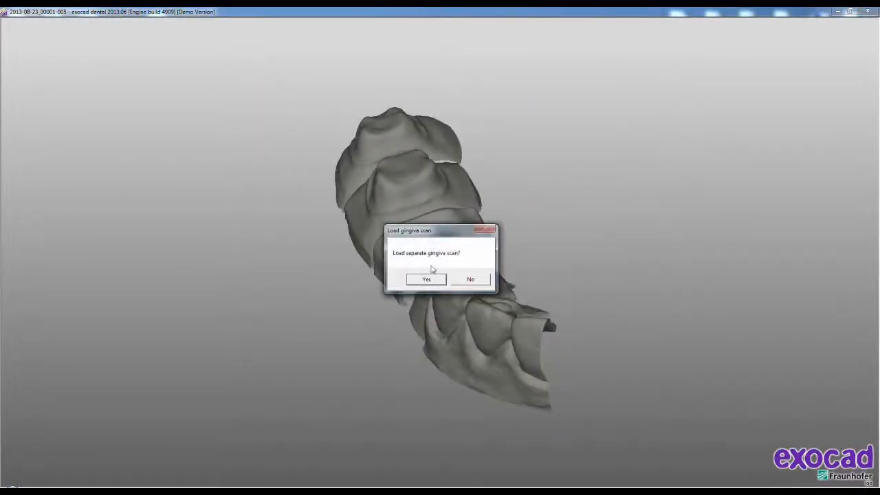
Step: Decline a separate gingiva scan and load 5_Bridge_Antagonist.stl from the 5_Bridge folder as the antagonist
{"action": "left_click", "coordinate": [473, 279]}
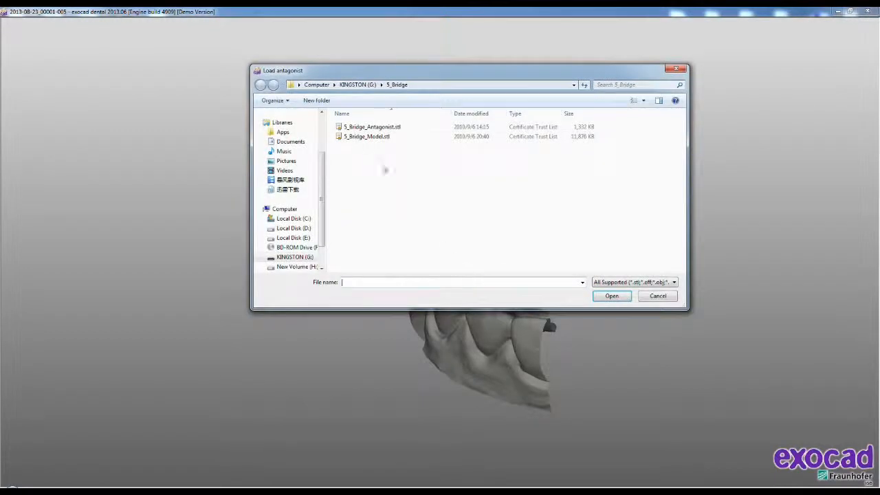
{"action": "left_click", "coordinate": [364, 128]}
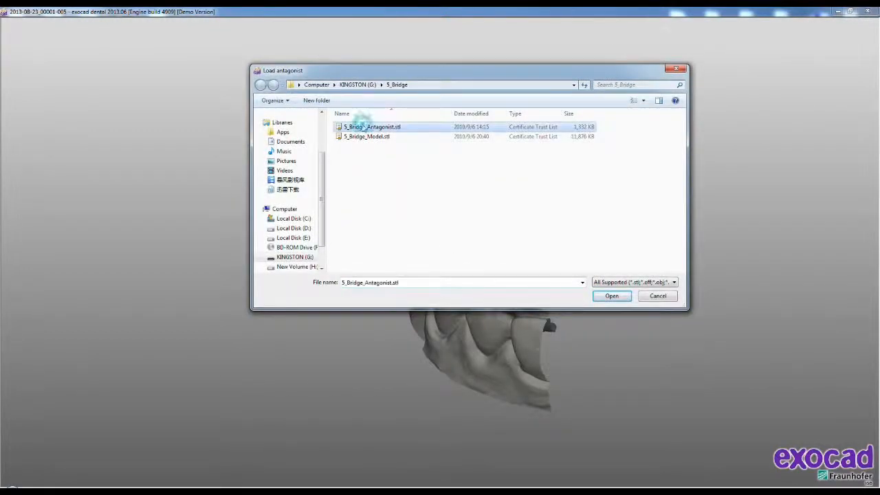
{"action": "left_click", "coordinate": [614, 297]}
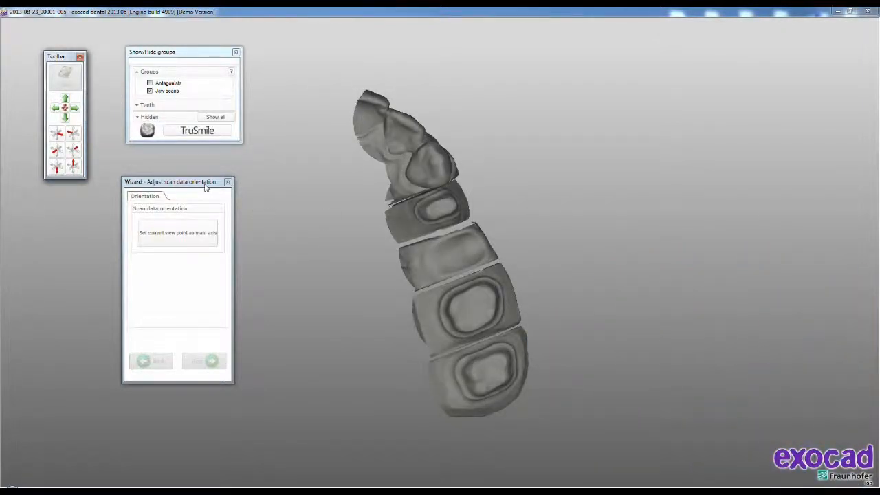
Step: Set the current viewpoint as the scan data's main axis and detect the preparation margin of tooth 24
{"action": "left_click", "coordinate": [184, 237]}
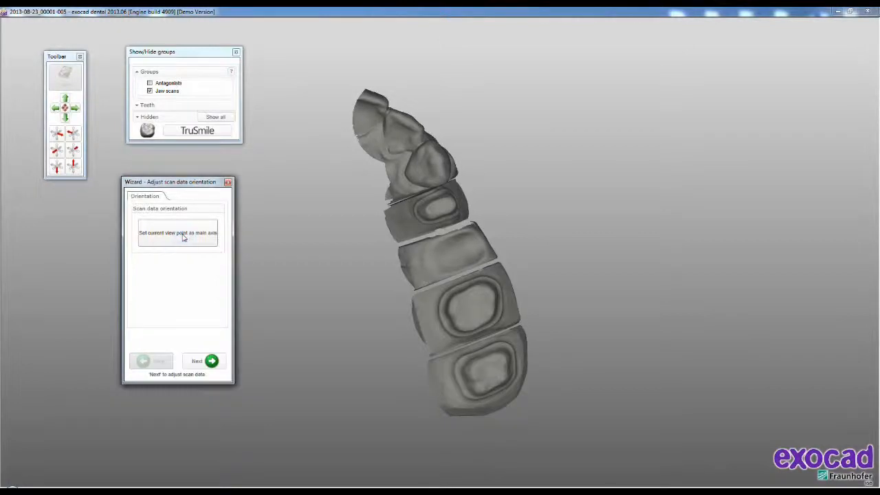
{"action": "left_click", "coordinate": [210, 361]}
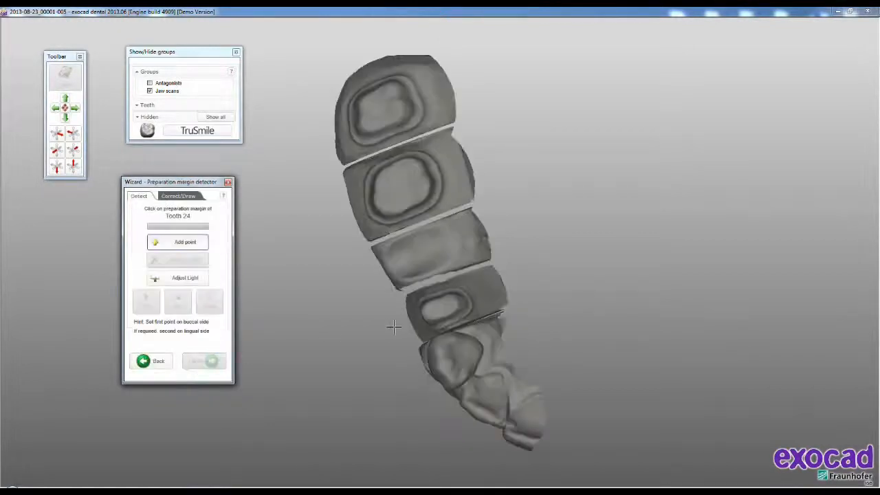
{"action": "right_click_drag", "start_coordinate": [600, 349], "coordinate": [599, 330]}
{"action": "scroll", "coordinate": [507, 313], "scroll_direction": "up", "scroll_amount": 10}
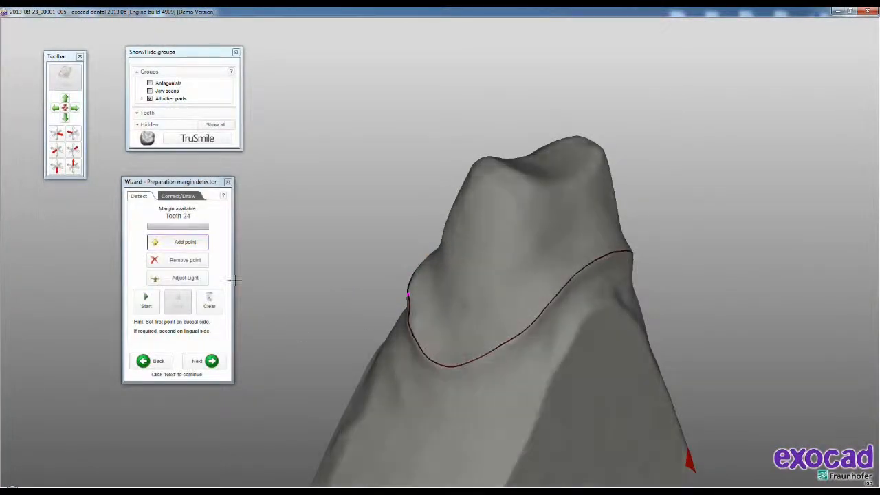
Step: Correct the margin line of tooth 24 by moving three neighbouring control points onto the preparation edge
{"action": "left_click", "coordinate": [184, 197]}
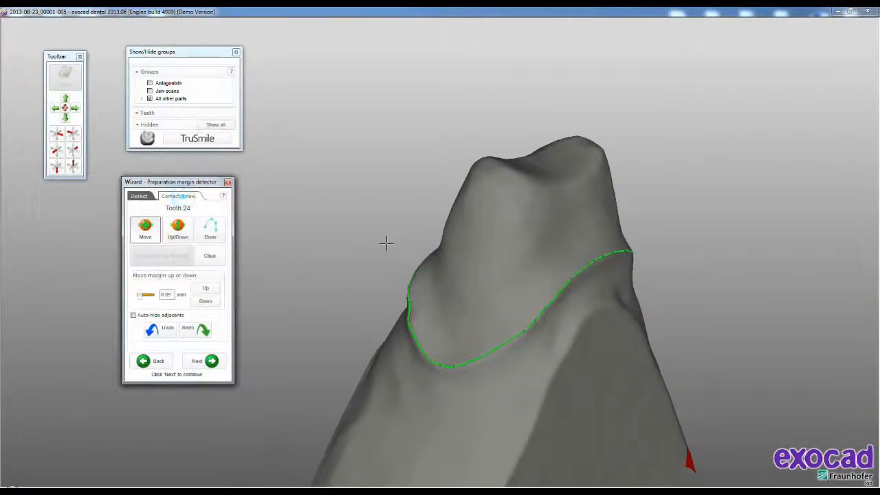
{"action": "right_click_drag", "start_coordinate": [465, 299], "coordinate": [444, 314]}
{"action": "scroll", "coordinate": [444, 315], "scroll_direction": "up", "scroll_amount": 5}
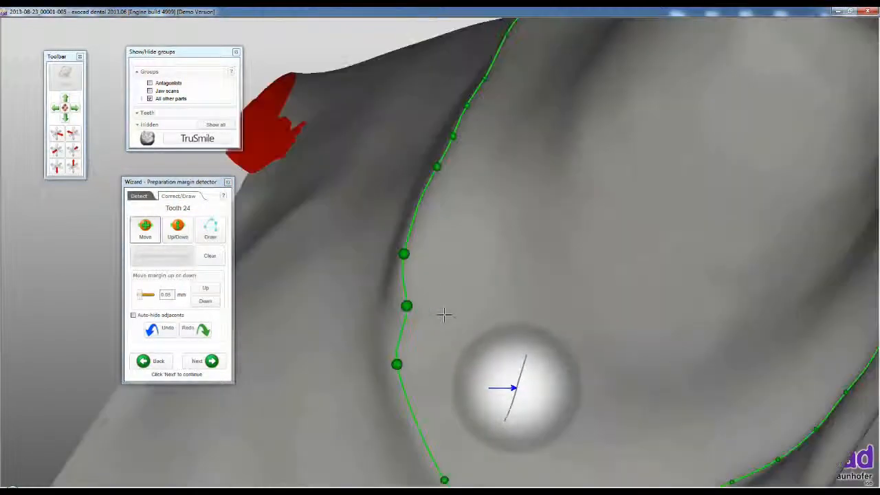
{"action": "left_click_drag", "start_coordinate": [409, 306], "coordinate": [404, 310]}
{"action": "left_click_drag", "start_coordinate": [397, 365], "coordinate": [416, 399]}
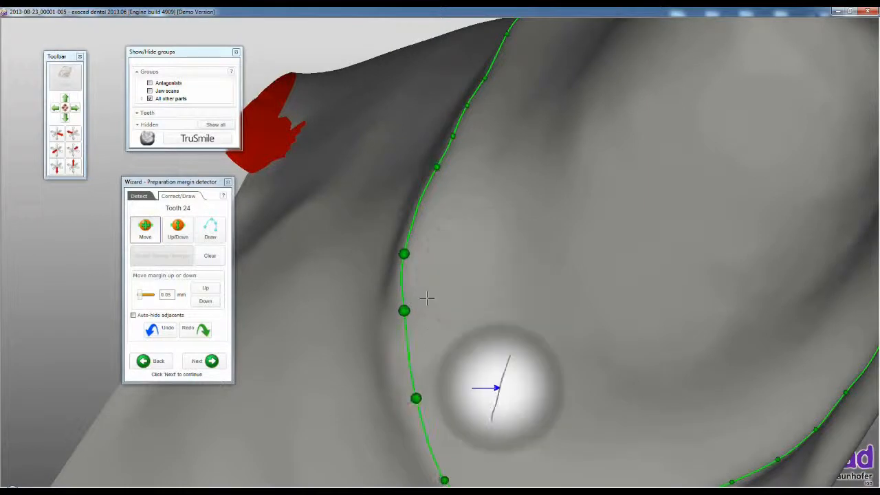
{"action": "left_click_drag", "start_coordinate": [404, 253], "coordinate": [408, 244]}
{"action": "scroll", "coordinate": [500, 234], "scroll_direction": "down", "scroll_amount": 5}
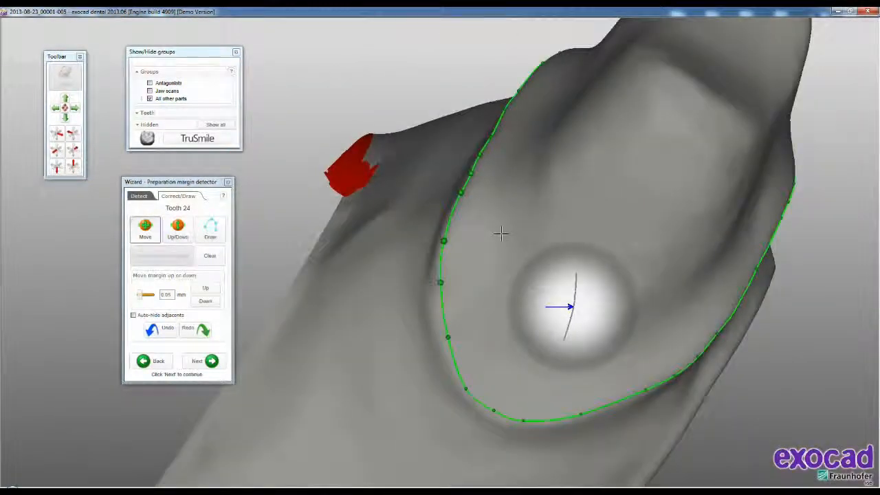
Step: Try shifting the whole tooth 24 margin up and back down by 0.05 mm, and accept the margin
{"action": "right_click_drag", "start_coordinate": [560, 238], "coordinate": [550, 233]}
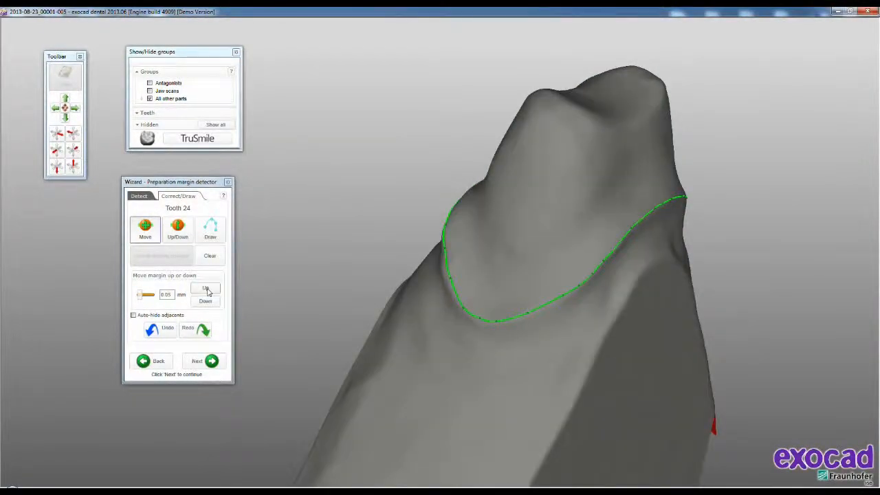
{"action": "left_click", "coordinate": [207, 289]}
{"action": "left_click", "coordinate": [207, 301]}
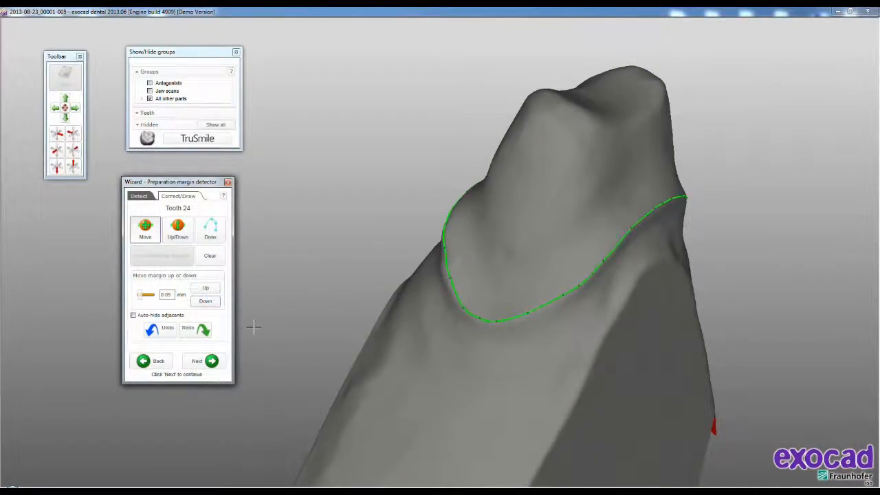
{"action": "left_click", "coordinate": [203, 361]}
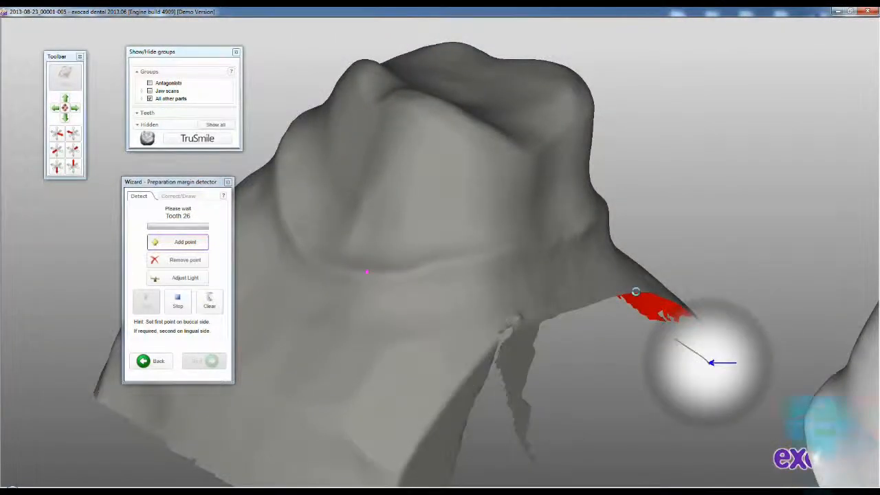
Step: Detect the preparation margins of teeth 26 and 27, check each line in correction mode and accept both
{"action": "left_click", "coordinate": [648, 305]}
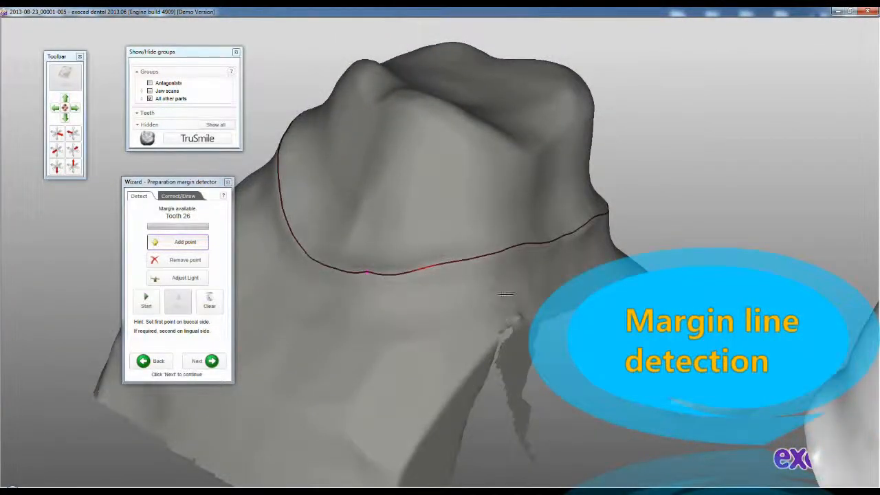
{"action": "left_click", "coordinate": [180, 198]}
{"action": "scroll", "coordinate": [370, 269], "scroll_direction": "up", "scroll_amount": 3}
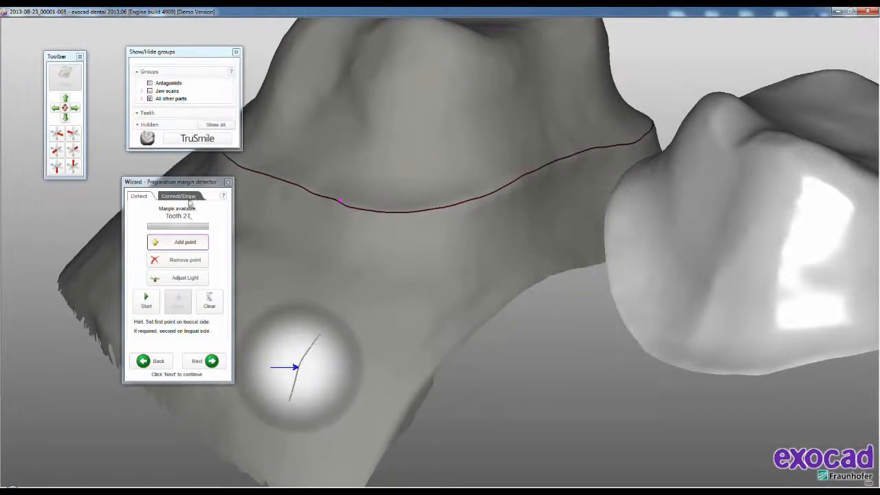
{"action": "left_click", "coordinate": [187, 198]}
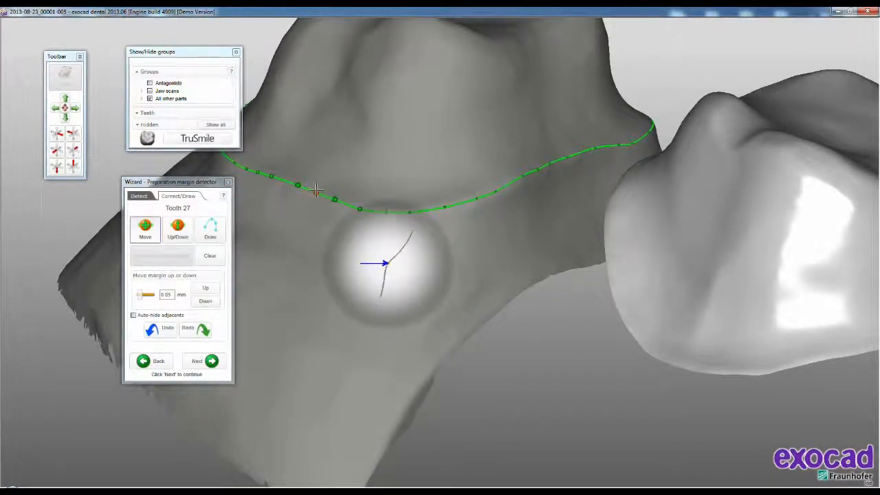
{"action": "left_click", "coordinate": [199, 361]}
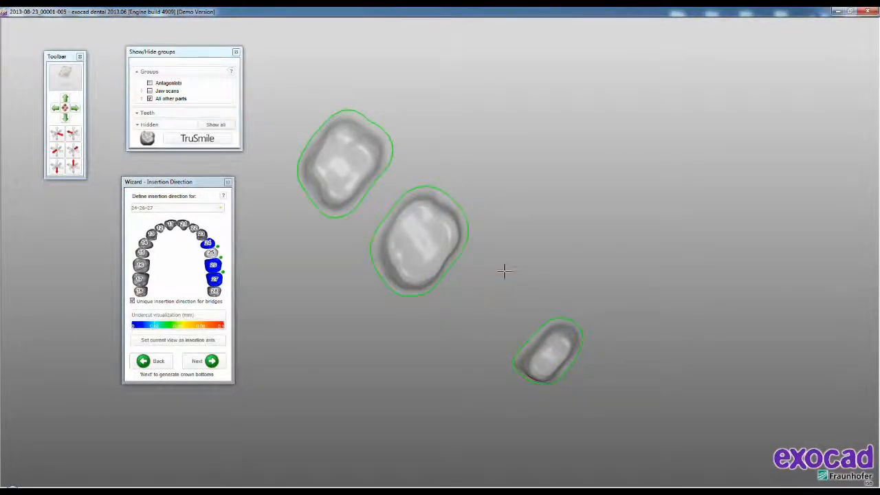
Step: Set an occlusal view onto the preparations as the insertion axis for 24-26-27 and generate the crown bottoms
{"action": "right_click_drag", "start_coordinate": [505, 271], "coordinate": [504, 271]}
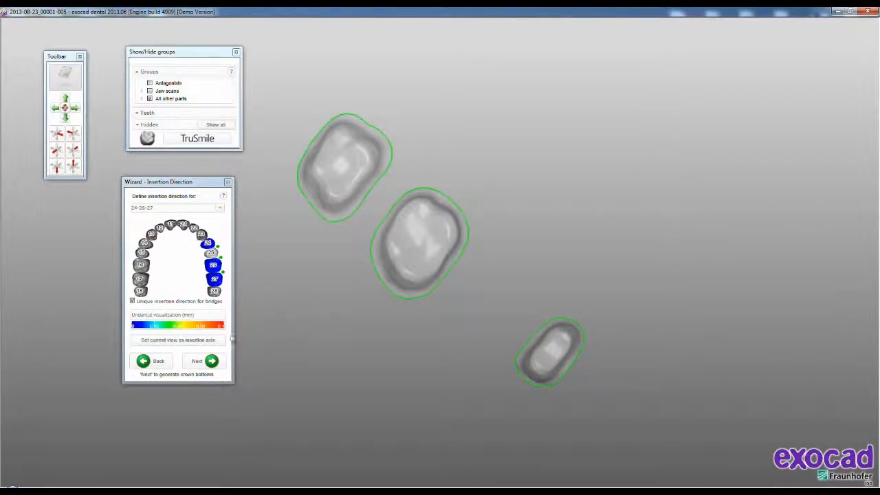
{"action": "left_click", "coordinate": [158, 341]}
{"action": "left_click", "coordinate": [201, 361]}
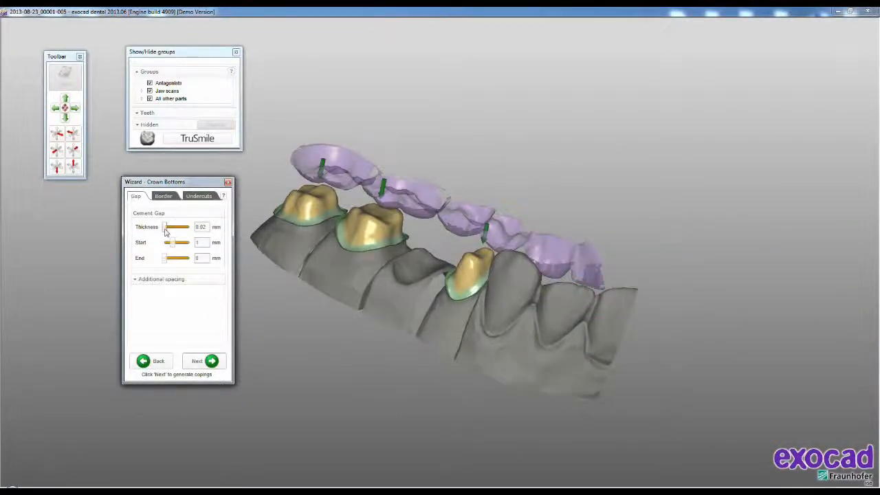
Step: Try a cement gap start of 1.56 mm for the crown bottoms and return it to 1 mm
{"action": "left_click_drag", "start_coordinate": [174, 246], "coordinate": [178, 246]}
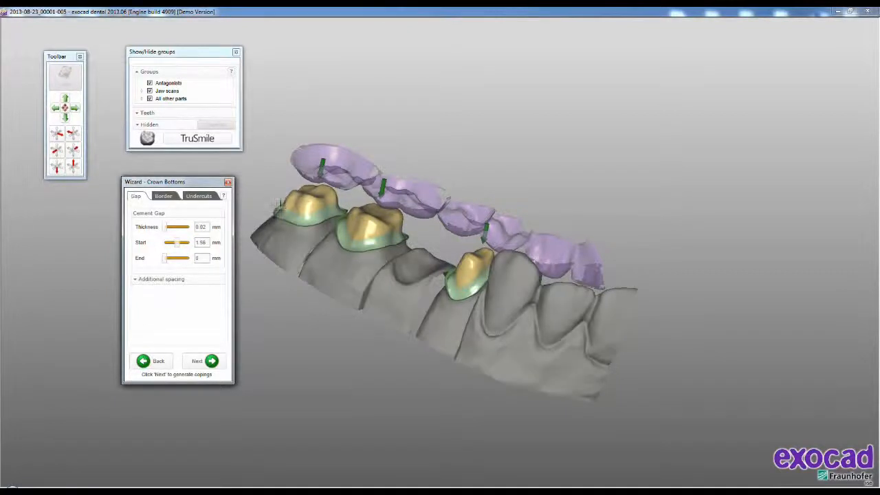
{"action": "left_click_drag", "start_coordinate": [179, 246], "coordinate": [173, 246]}
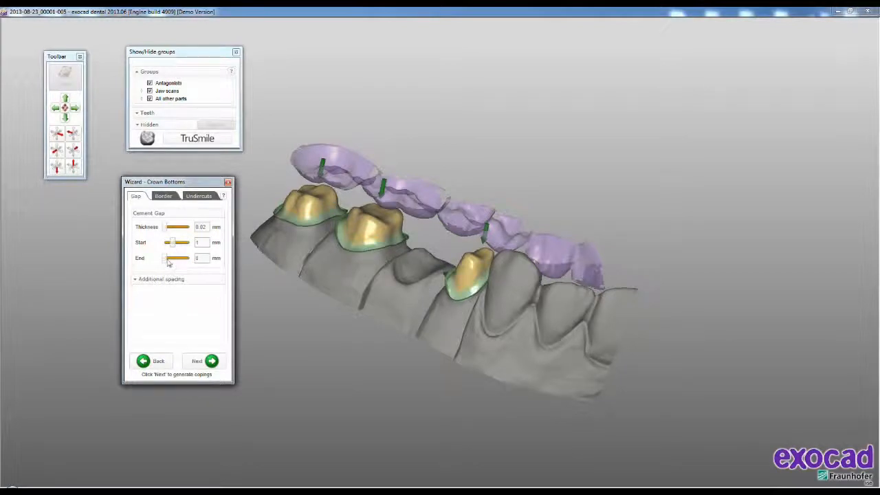
{"action": "left_click_drag", "start_coordinate": [167, 260], "coordinate": [164, 258]}
Step: Review the crown border parameters and generate the copings
{"action": "left_click", "coordinate": [163, 197]}
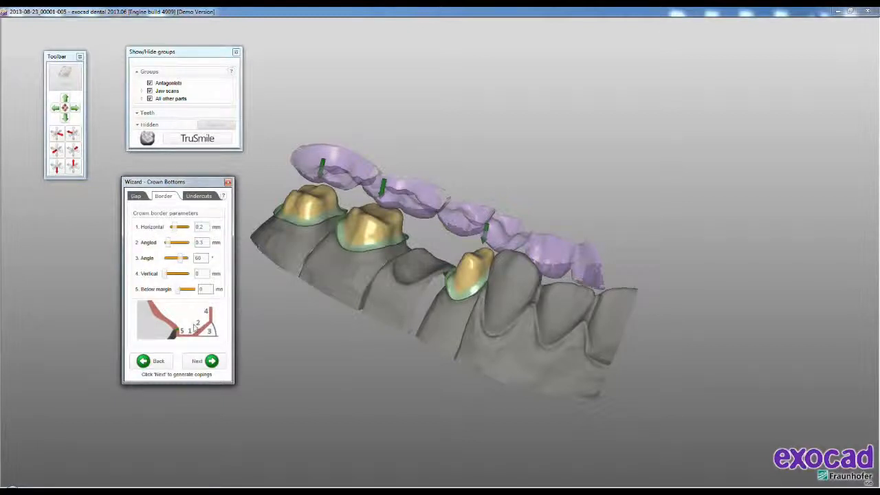
{"action": "left_click", "coordinate": [200, 361]}
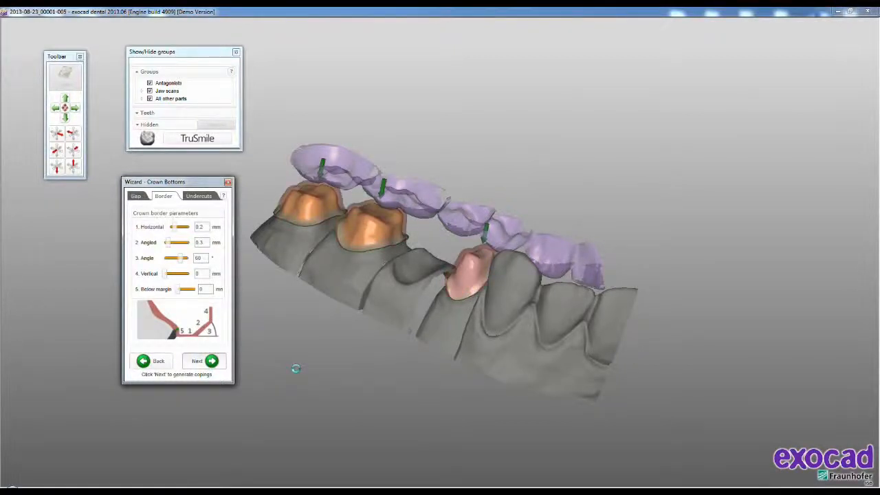
Step: Reshape the tooth 24 coping with the anatomic freeforming tools Cusps, Tooth Parts, Entire Tooth and Ridge
{"action": "right_click_drag", "start_coordinate": [298, 366], "coordinate": [366, 304]}
{"action": "scroll", "coordinate": [505, 273], "scroll_direction": "up", "scroll_amount": 4}
{"action": "right_click_drag", "start_coordinate": [561, 236], "coordinate": [567, 262]}
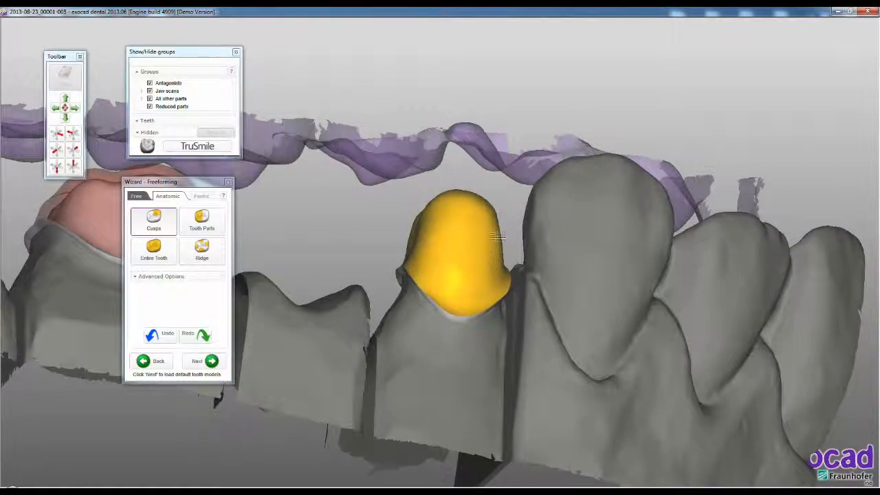
{"action": "right_click_drag", "start_coordinate": [499, 255], "coordinate": [423, 273]}
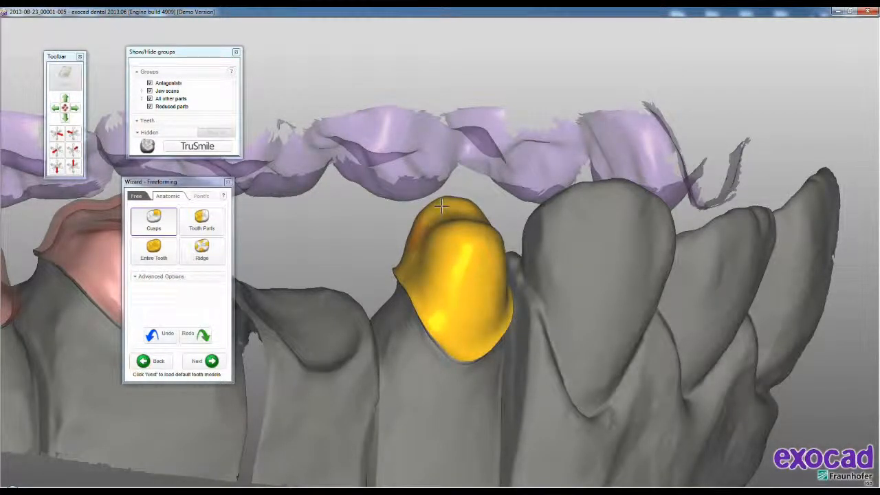
{"action": "left_click", "coordinate": [202, 220]}
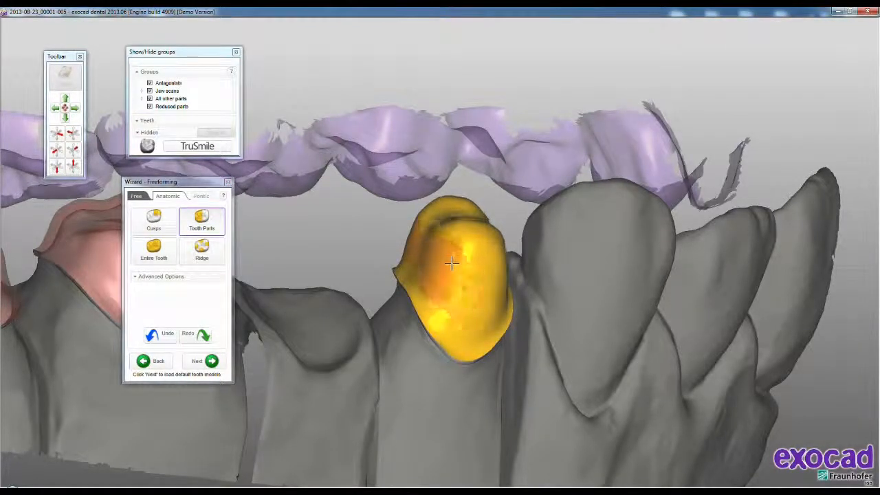
{"action": "left_click", "coordinate": [154, 251]}
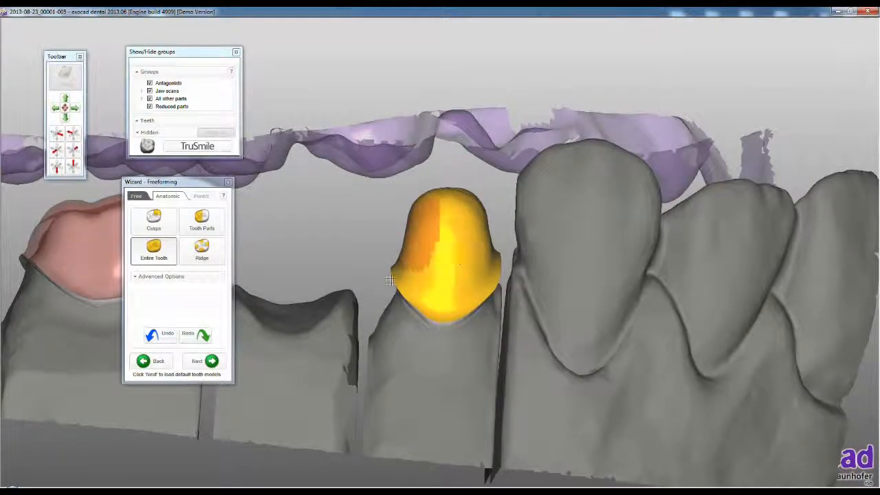
{"action": "left_click", "coordinate": [200, 249]}
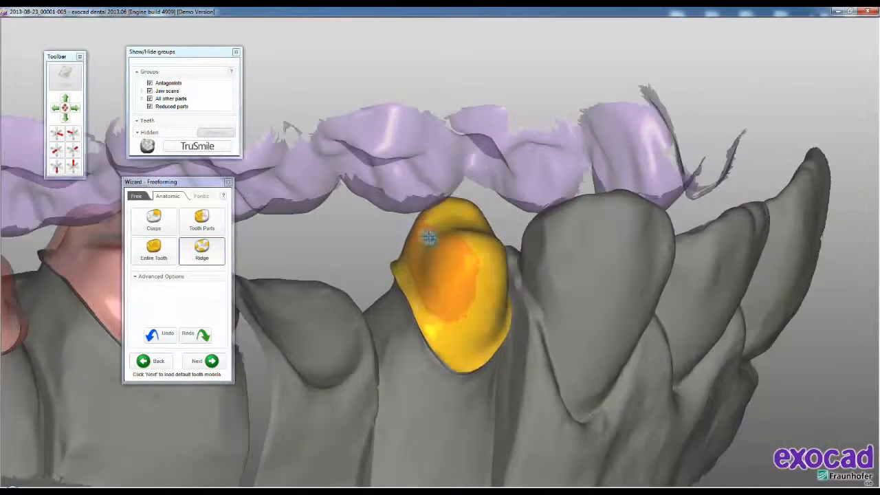
Step: Sculpt the side surface of the tooth 24 coping with the free Add/Remove brush
{"action": "left_click", "coordinate": [136, 196]}
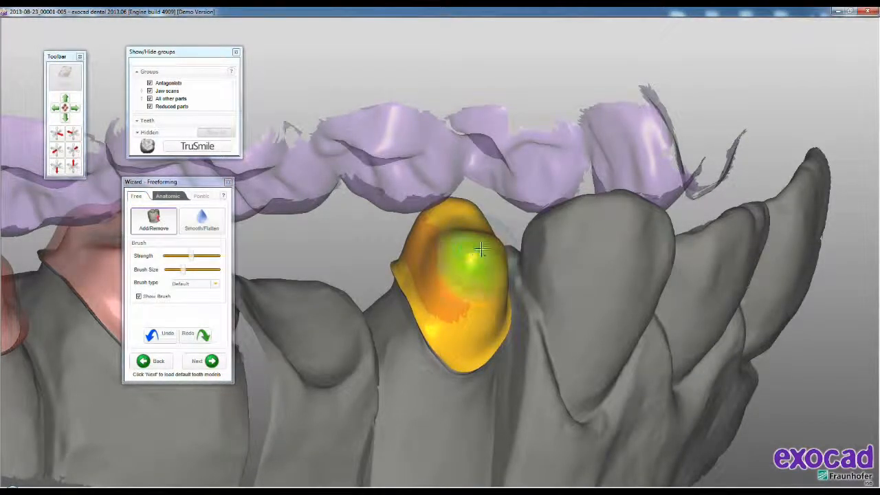
{"action": "mouse_move", "coordinate": [479, 249]}
{"action": "left_mouse_down"}
{"action": "mouse_move", "coordinate": [468, 248]}
{"action": "mouse_move", "coordinate": [473, 260]}
{"action": "mouse_move", "coordinate": [478, 245]}
{"action": "mouse_move", "coordinate": [464, 256]}
{"action": "mouse_move", "coordinate": [475, 259]}
{"action": "left_mouse_up"}
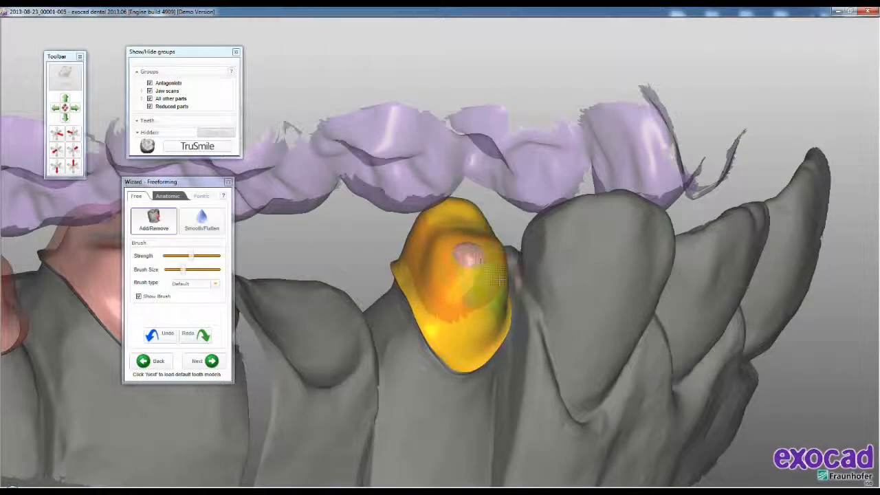
{"action": "right_click_drag", "start_coordinate": [482, 268], "coordinate": [478, 268]}
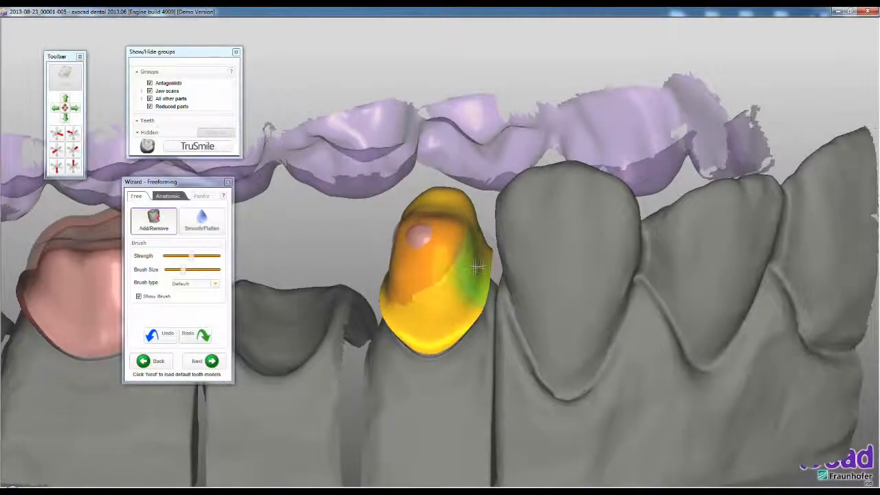
{"action": "right_click_drag", "start_coordinate": [425, 258], "coordinate": [429, 266]}
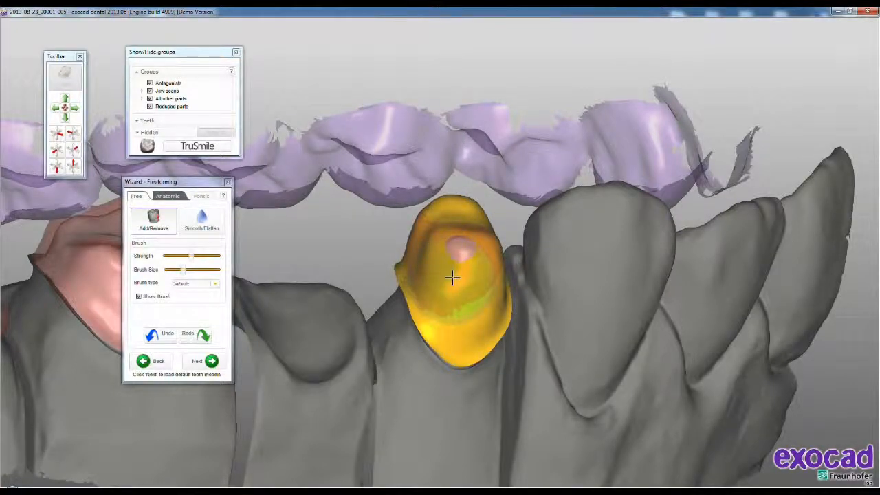
{"action": "mouse_move", "coordinate": [451, 261]}
{"action": "left_mouse_down"}
{"action": "mouse_move", "coordinate": [454, 249]}
{"action": "mouse_move", "coordinate": [447, 262]}
{"action": "left_mouse_up"}
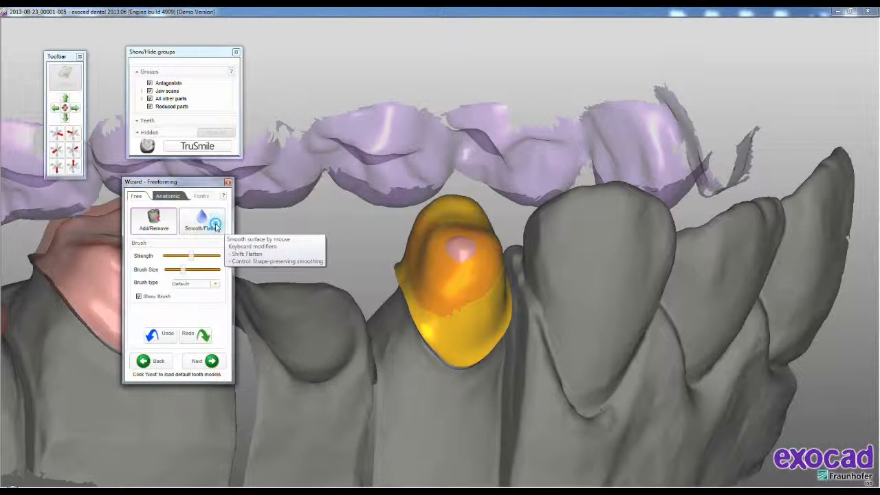
Step: Smooth the sculpted surface of the tooth 24 coping and load the default tooth models for placement
{"action": "left_click", "coordinate": [216, 227]}
{"action": "left_click_drag", "start_coordinate": [486, 287], "coordinate": [447, 300]}
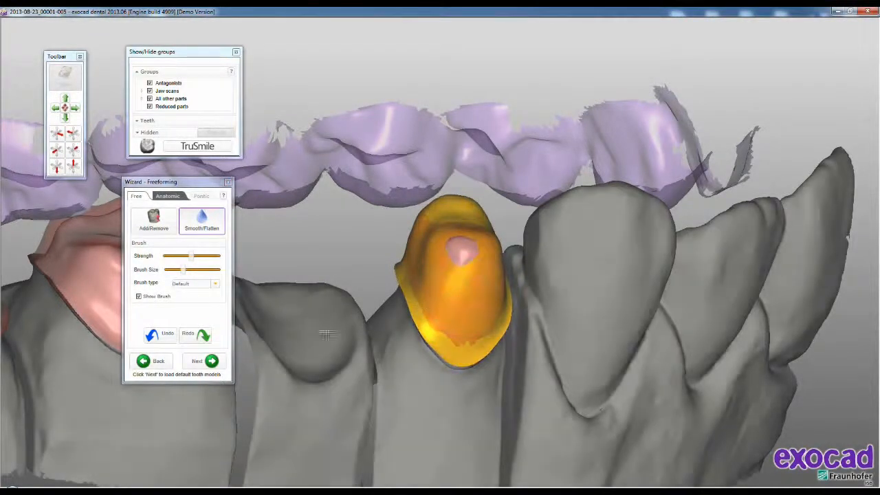
{"action": "left_click", "coordinate": [211, 364]}
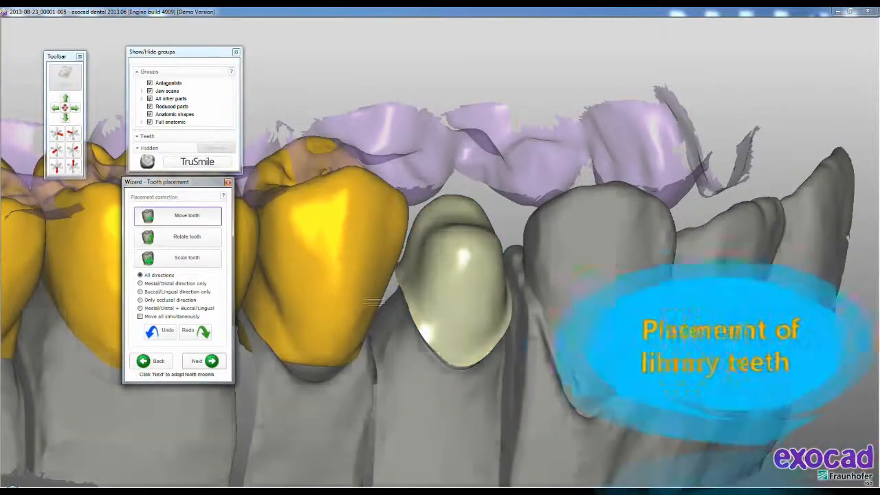
Step: Rotate and move the tooth 26 library model to align it with its preparation and the antagonist
{"action": "right_click_drag", "start_coordinate": [423, 309], "coordinate": [660, 322]}
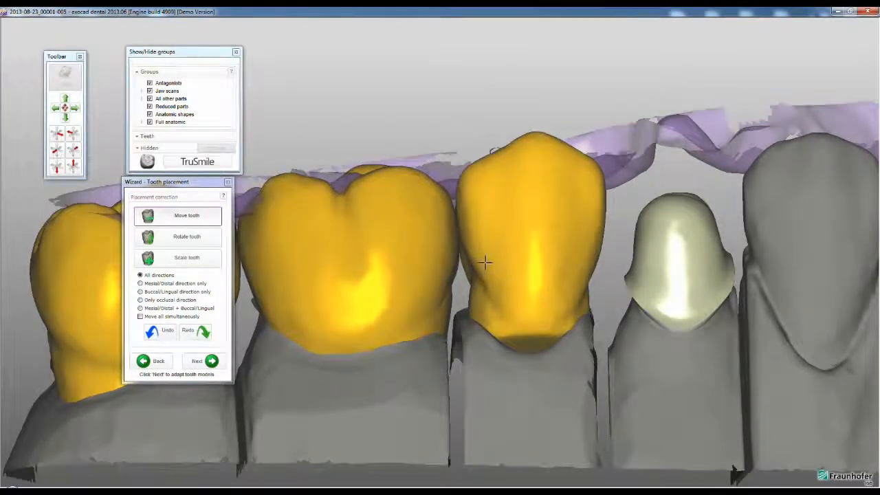
{"action": "right_click_drag", "start_coordinate": [485, 262], "coordinate": [482, 271]}
{"action": "middle_click_drag", "start_coordinate": [482, 271], "coordinate": [502, 218]}
{"action": "right_click_drag", "start_coordinate": [501, 218], "coordinate": [530, 200]}
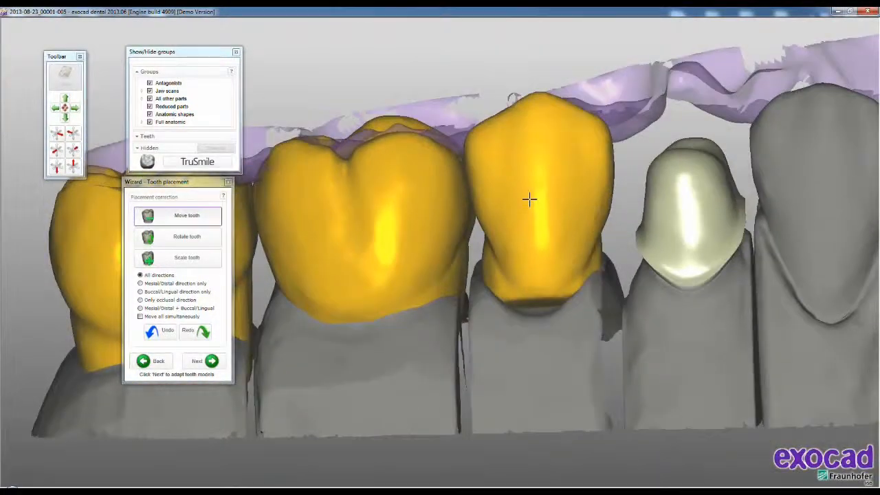
{"action": "right_click_drag", "start_coordinate": [540, 231], "coordinate": [509, 259]}
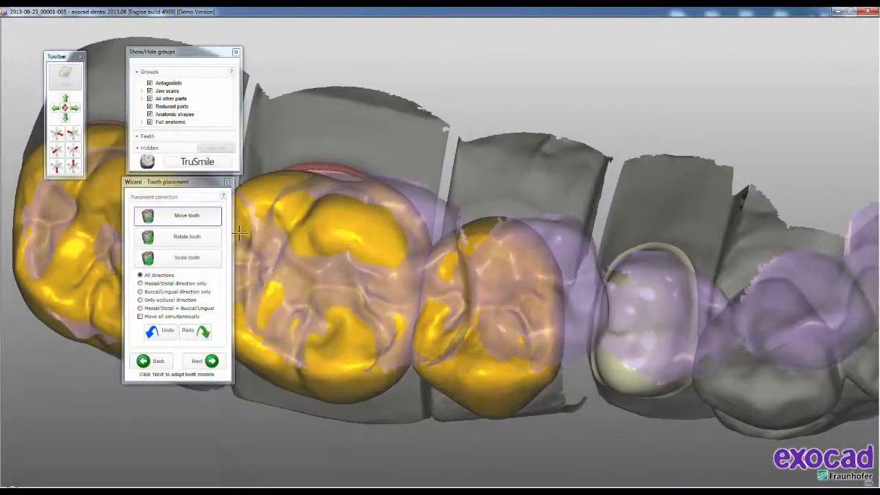
{"action": "right_click_drag", "start_coordinate": [553, 297], "coordinate": [579, 288]}
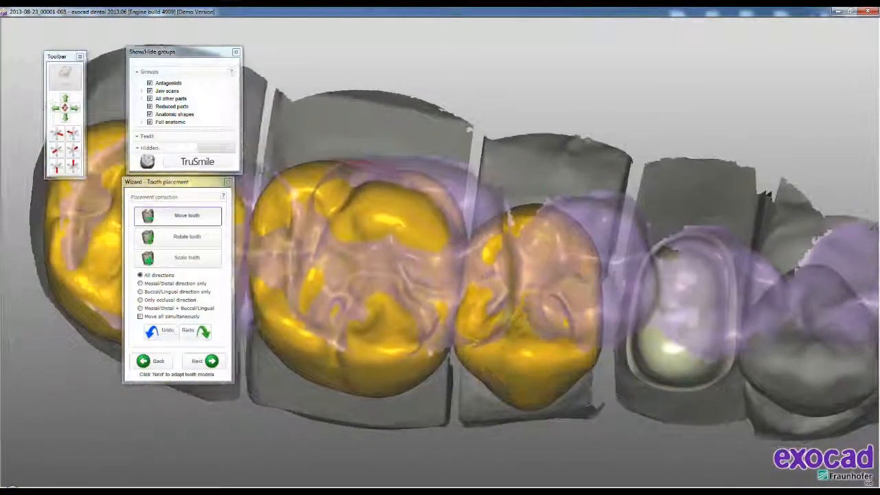
{"action": "left_click", "coordinate": [182, 237]}
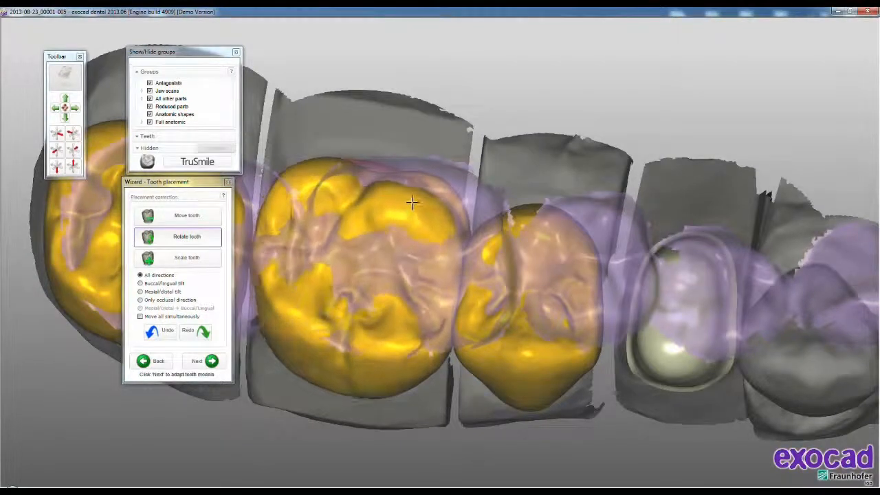
{"action": "right_click_drag", "start_coordinate": [411, 294], "coordinate": [410, 294]}
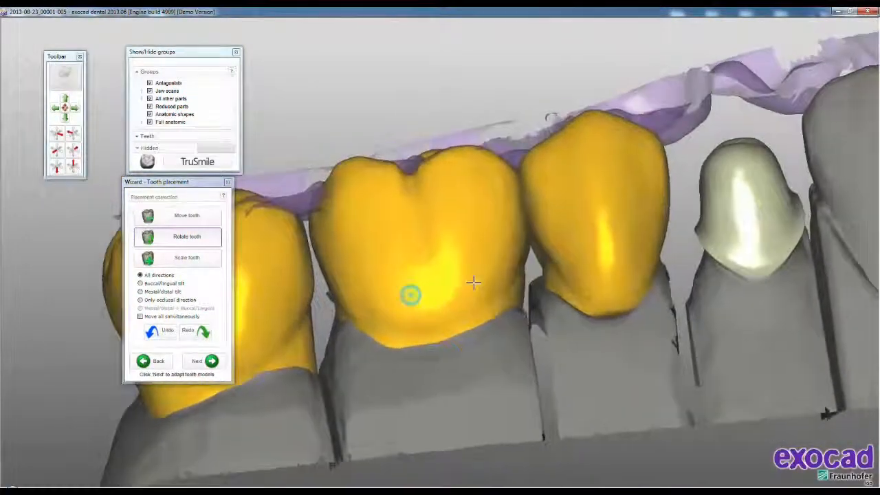
{"action": "right_click_drag", "start_coordinate": [422, 222], "coordinate": [420, 222]}
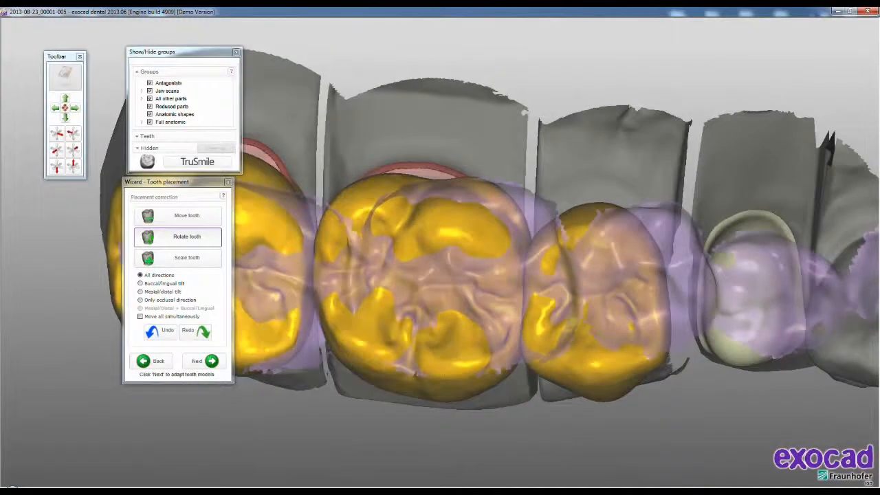
{"action": "left_click", "coordinate": [198, 222]}
{"action": "left_click_drag", "start_coordinate": [472, 231], "coordinate": [463, 215]}
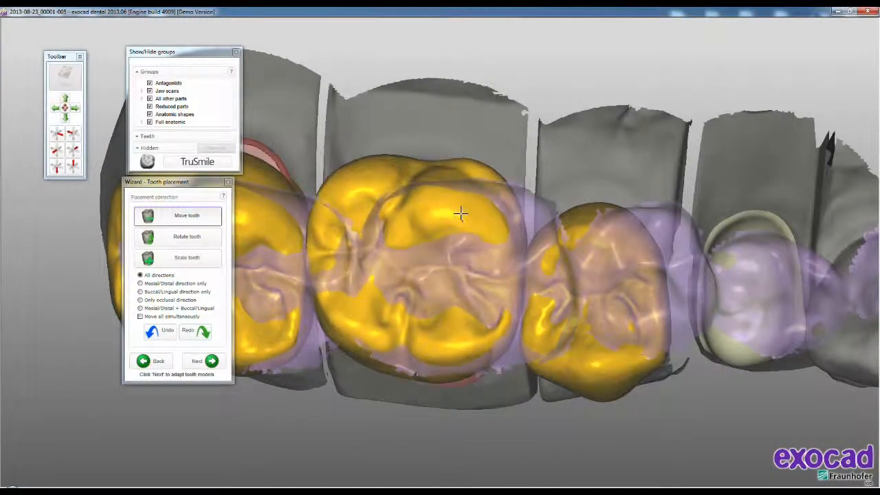
Step: Scale up the tooth 27 library model and reposition it over its preparation
{"action": "middle_click_drag", "start_coordinate": [505, 322], "coordinate": [701, 353]}
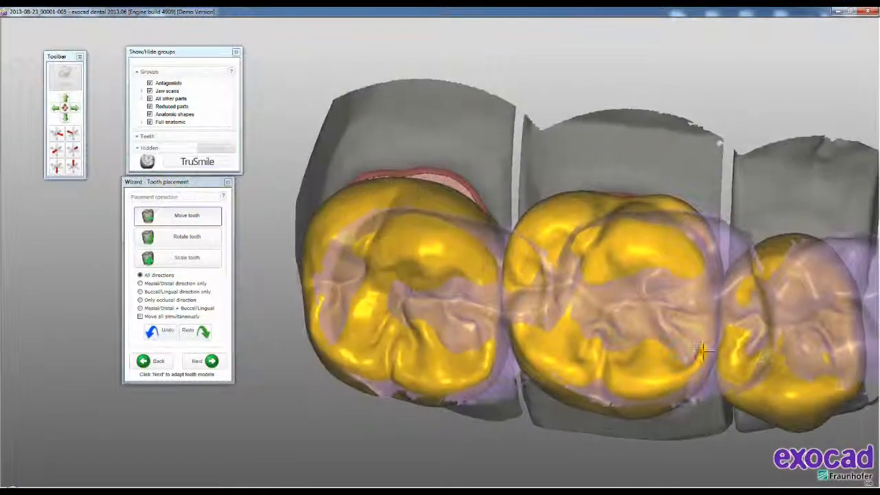
{"action": "right_click_drag", "start_coordinate": [431, 249], "coordinate": [548, 281]}
{"action": "middle_click_drag", "start_coordinate": [549, 281], "coordinate": [581, 289]}
{"action": "left_click", "coordinate": [207, 264]}
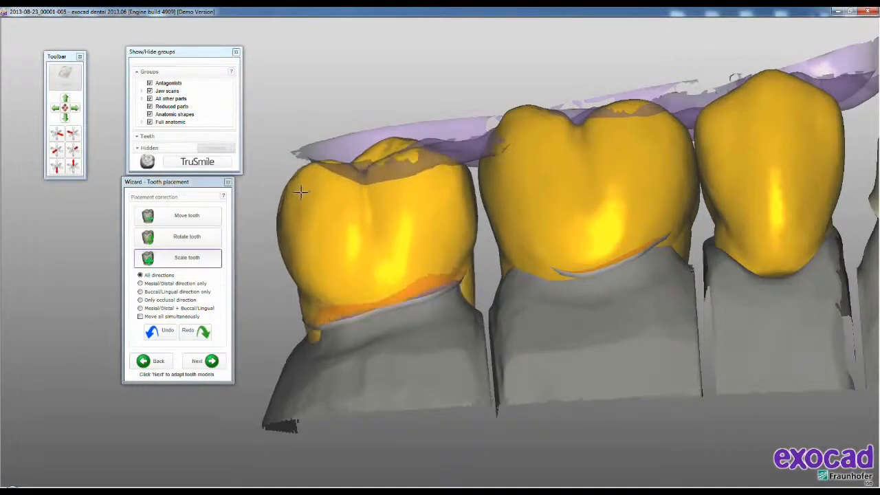
{"action": "left_click", "coordinate": [193, 217]}
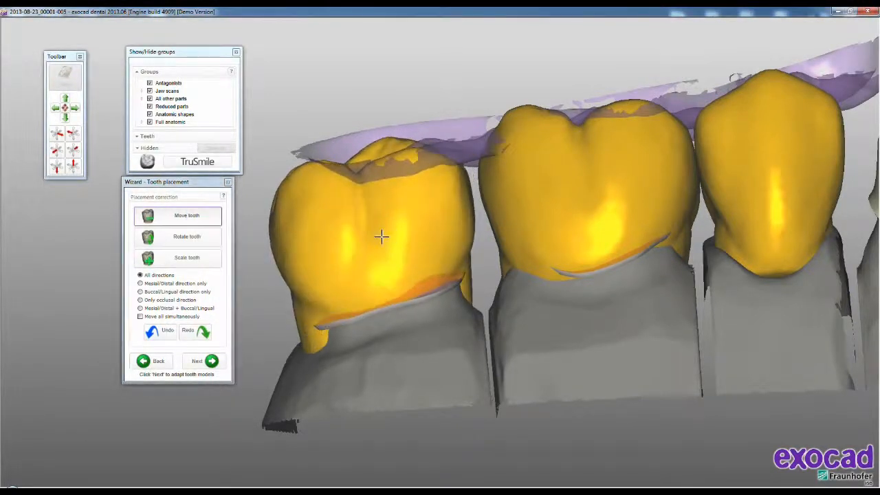
{"action": "right_click_drag", "start_coordinate": [430, 216], "coordinate": [431, 213]}
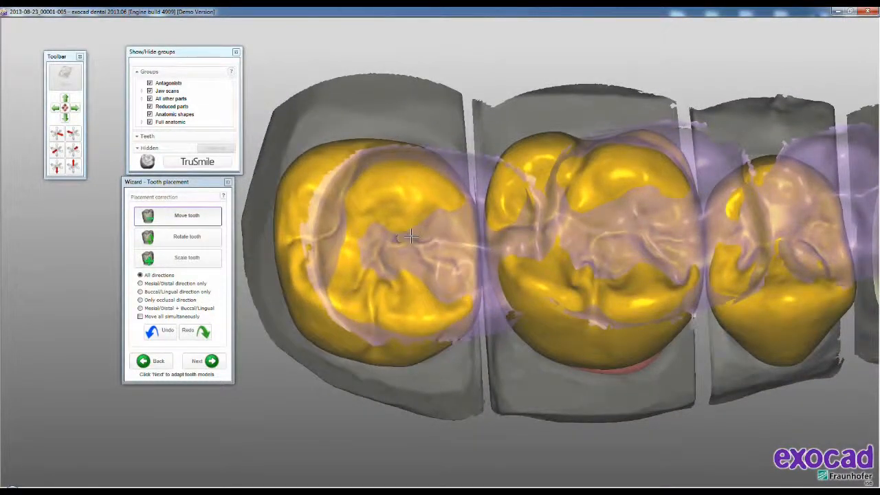
Step: Nudge tooth 26, and rotate and move the premolar library model at position 25 to line up with the arch
{"action": "right_click_drag", "start_coordinate": [411, 237], "coordinate": [521, 291]}
{"action": "left_click_drag", "start_coordinate": [438, 216], "coordinate": [437, 218]}
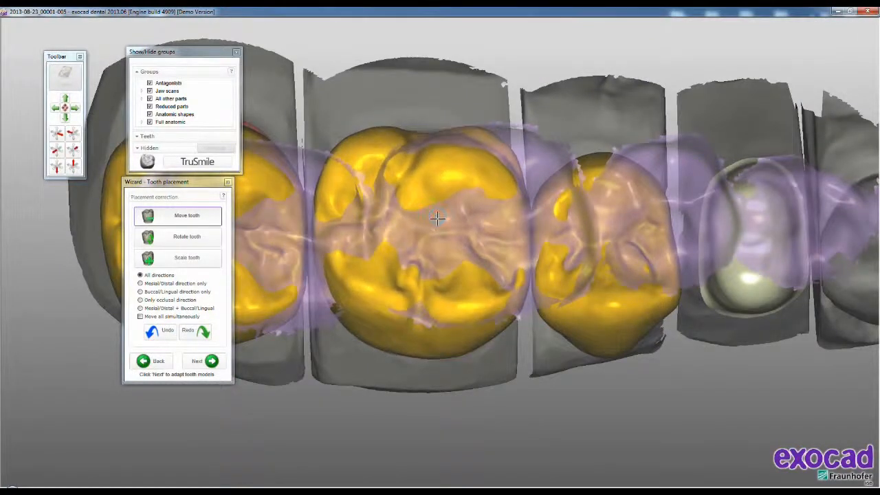
{"action": "right_click_drag", "start_coordinate": [437, 218], "coordinate": [564, 260]}
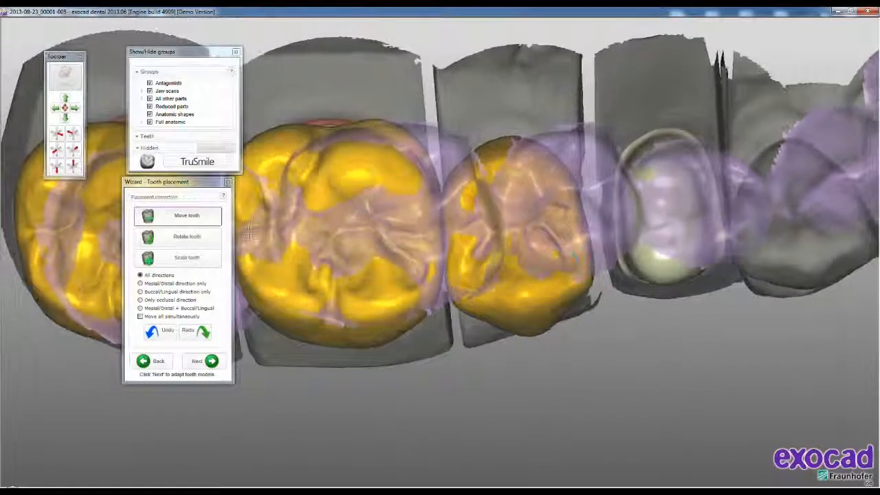
{"action": "left_click", "coordinate": [197, 237]}
{"action": "left_click_drag", "start_coordinate": [518, 145], "coordinate": [522, 145]}
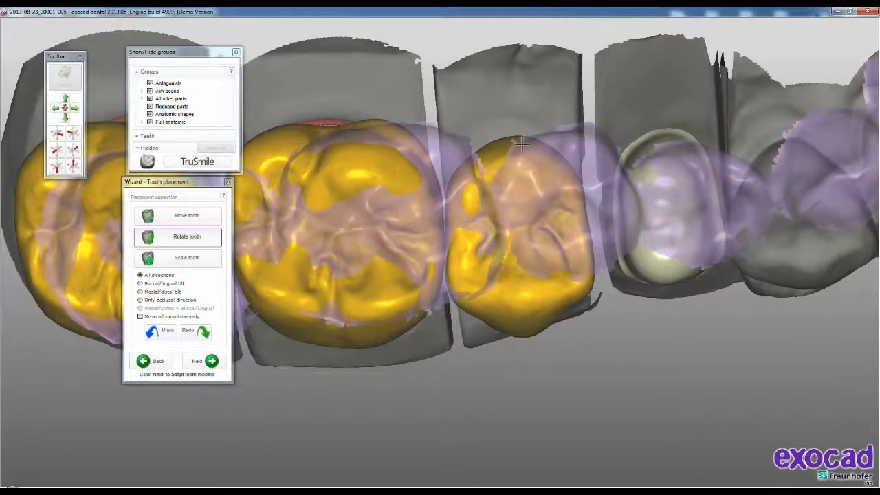
{"action": "left_click", "coordinate": [183, 216]}
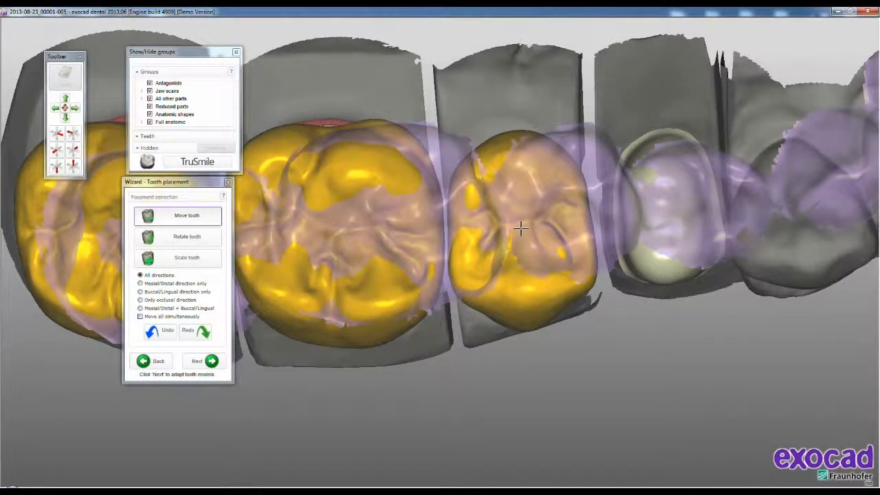
Step: Accept the library tooth placement and adapt the tooth models to the preparations
{"action": "right_click_drag", "start_coordinate": [541, 313], "coordinate": [542, 309]}
{"action": "middle_click_drag", "start_coordinate": [542, 309], "coordinate": [622, 296]}
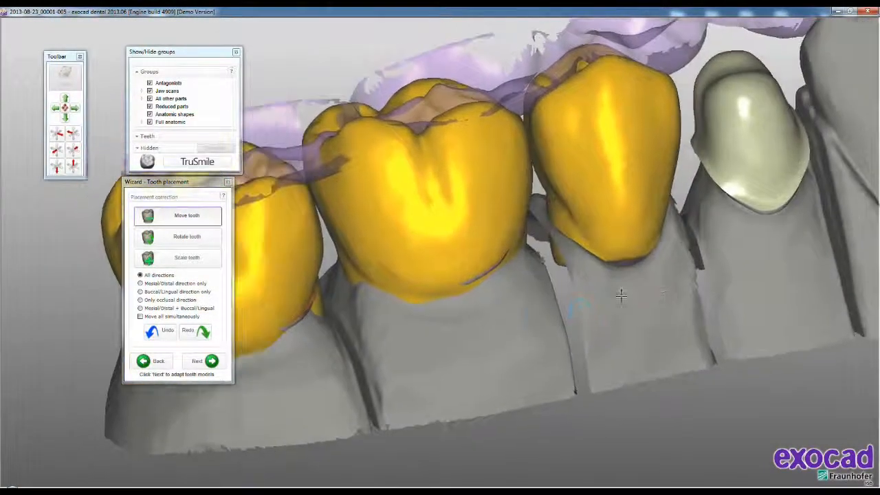
{"action": "left_click", "coordinate": [204, 361]}
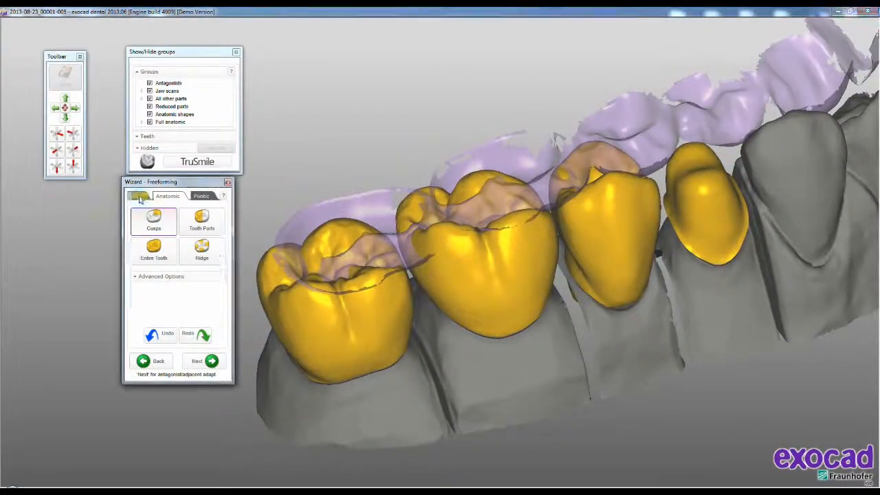
Step: Reshape the occlusal surface of tooth 27 with the free Add/Remove brush so it stays below the antagonist
{"action": "left_click", "coordinate": [140, 199]}
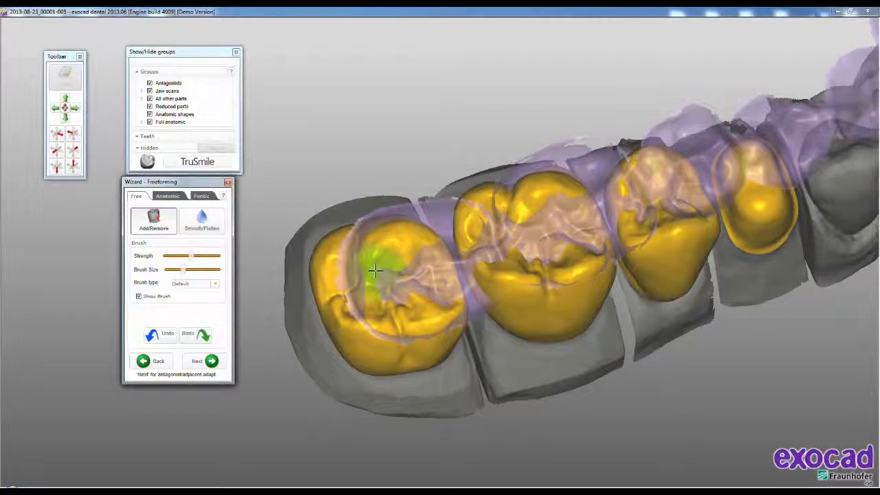
{"action": "mouse_move", "coordinate": [374, 271]}
{"action": "left_mouse_down"}
{"action": "mouse_move", "coordinate": [409, 236]}
{"action": "mouse_move", "coordinate": [398, 246]}
{"action": "mouse_move", "coordinate": [403, 237]}
{"action": "mouse_move", "coordinate": [406, 244]}
{"action": "mouse_move", "coordinate": [375, 241]}
{"action": "mouse_move", "coordinate": [392, 237]}
{"action": "mouse_move", "coordinate": [388, 244]}
{"action": "mouse_move", "coordinate": [378, 235]}
{"action": "mouse_move", "coordinate": [364, 251]}
{"action": "mouse_move", "coordinate": [385, 240]}
{"action": "mouse_move", "coordinate": [423, 303]}
{"action": "mouse_move", "coordinate": [383, 317]}
{"action": "mouse_move", "coordinate": [365, 296]}
{"action": "mouse_move", "coordinate": [361, 306]}
{"action": "mouse_move", "coordinate": [402, 323]}
{"action": "mouse_move", "coordinate": [402, 314]}
{"action": "mouse_move", "coordinate": [363, 334]}
{"action": "mouse_move", "coordinate": [420, 310]}
{"action": "left_mouse_up"}
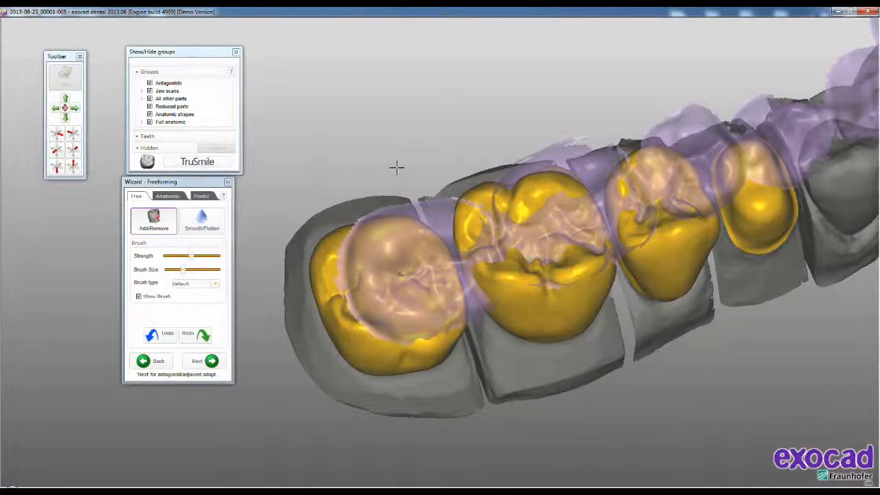
Step: Show the distance to the antagonists and remove the intersecting occlusal areas on teeth 26 and 25
{"action": "right_click", "coordinate": [368, 99]}
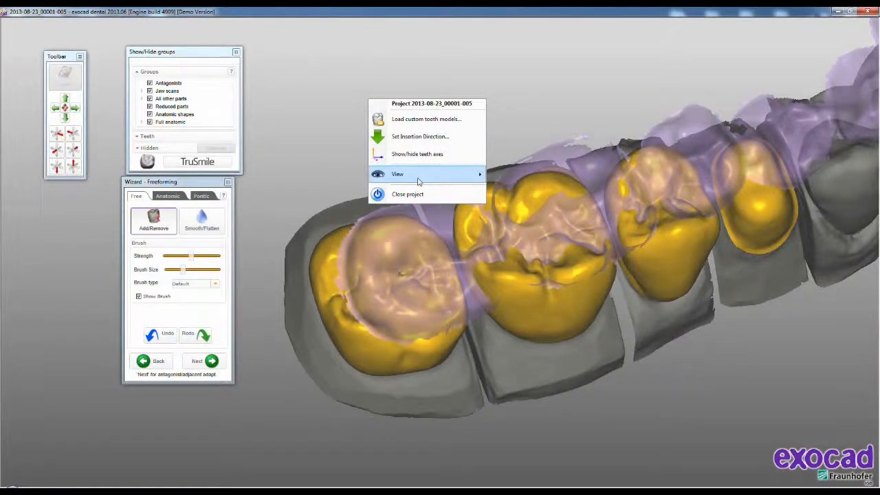
{"action": "mouse_move", "coordinate": [474, 174]}
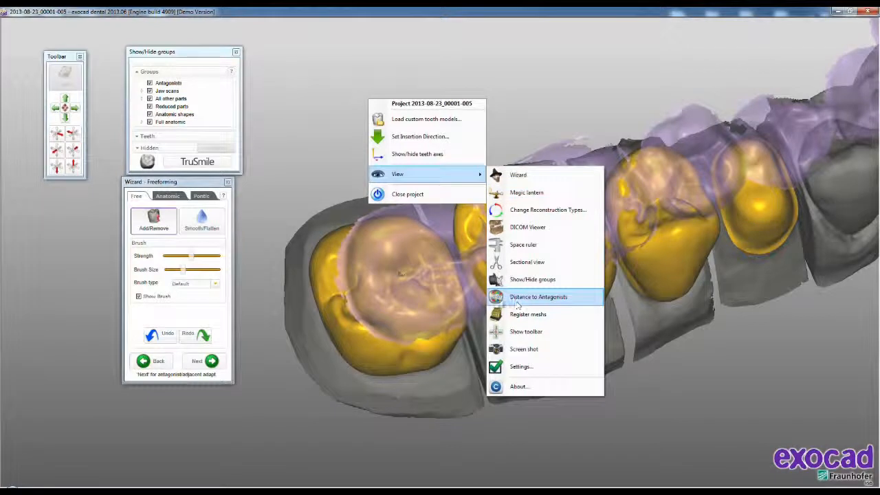
{"action": "left_click", "coordinate": [538, 297]}
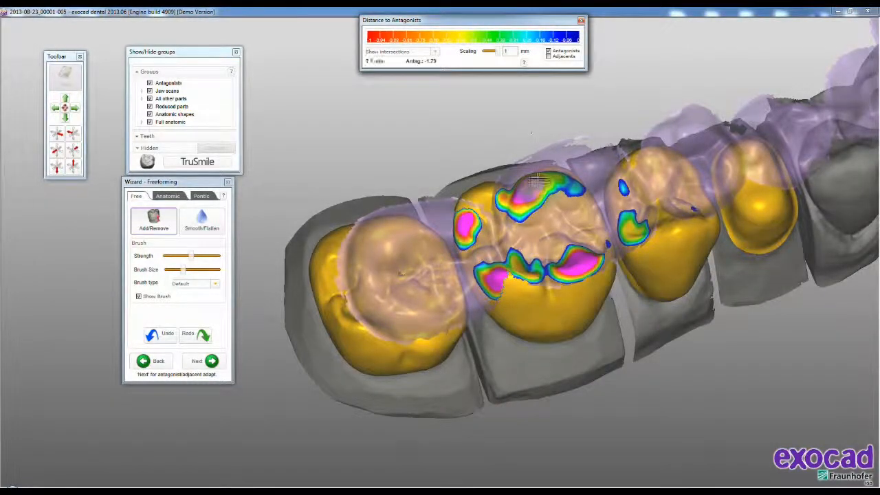
{"action": "mouse_move", "coordinate": [528, 193]}
{"action": "left_mouse_down"}
{"action": "mouse_move", "coordinate": [542, 182]}
{"action": "mouse_move", "coordinate": [523, 197]}
{"action": "mouse_move", "coordinate": [575, 186]}
{"action": "mouse_move", "coordinate": [464, 219]}
{"action": "mouse_move", "coordinate": [497, 282]}
{"action": "mouse_move", "coordinate": [491, 295]}
{"action": "mouse_move", "coordinate": [521, 269]}
{"action": "mouse_move", "coordinate": [564, 271]}
{"action": "mouse_move", "coordinate": [591, 258]}
{"action": "mouse_move", "coordinate": [575, 256]}
{"action": "mouse_move", "coordinate": [581, 258]}
{"action": "mouse_move", "coordinate": [568, 276]}
{"action": "left_mouse_up"}
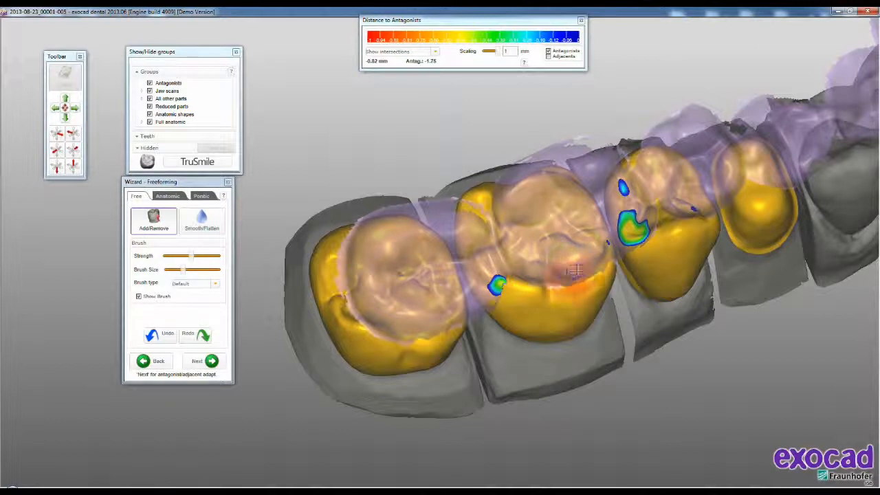
{"action": "left_click_drag", "start_coordinate": [499, 285], "coordinate": [492, 284], "text": "ctrl"}
{"action": "left_click_drag", "start_coordinate": [597, 264], "coordinate": [591, 248], "text": "ctrl"}
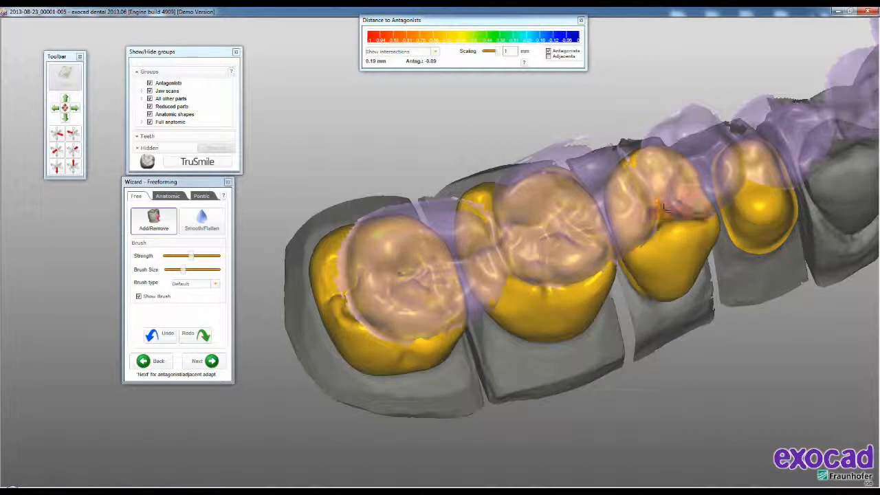
Step: Smooth the freeformed cusps and occlusal surfaces of teeth 27, 26 and 25 with the Smooth/Flatten brush
{"action": "mouse_move", "coordinate": [540, 321]}
{"action": "right_mouse_down"}
{"action": "mouse_move", "coordinate": [566, 291]}
{"action": "mouse_move", "coordinate": [536, 304]}
{"action": "mouse_move", "coordinate": [488, 287]}
{"action": "mouse_move", "coordinate": [482, 256]}
{"action": "mouse_move", "coordinate": [509, 279]}
{"action": "mouse_move", "coordinate": [295, 269]}
{"action": "right_mouse_up"}
{"action": "left_click", "coordinate": [209, 228]}
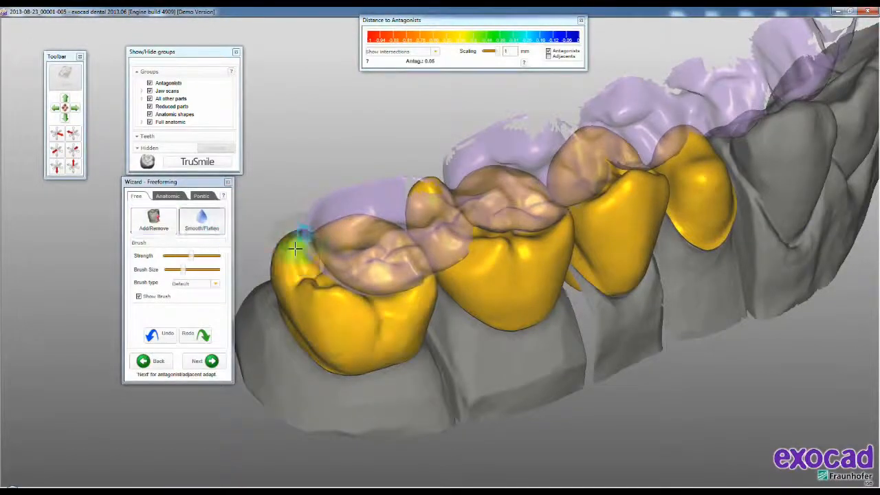
{"action": "left_click_drag", "start_coordinate": [300, 241], "coordinate": [297, 253]}
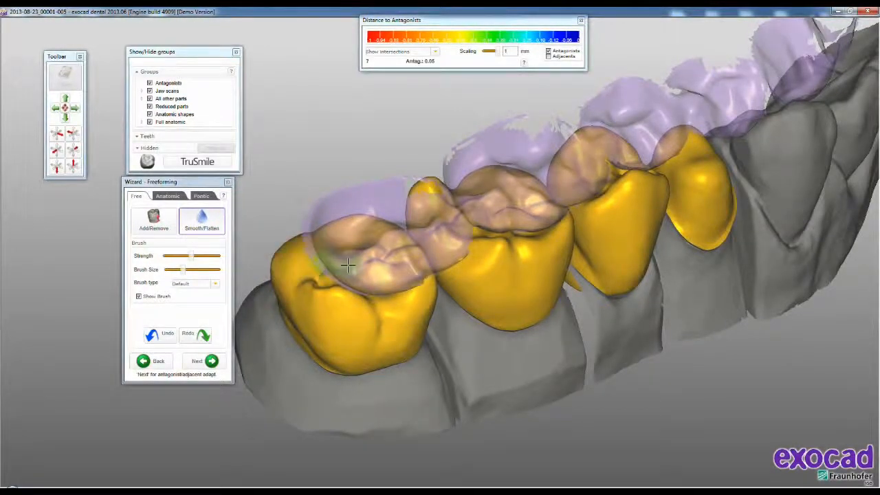
{"action": "right_click_drag", "start_coordinate": [584, 197], "coordinate": [434, 210]}
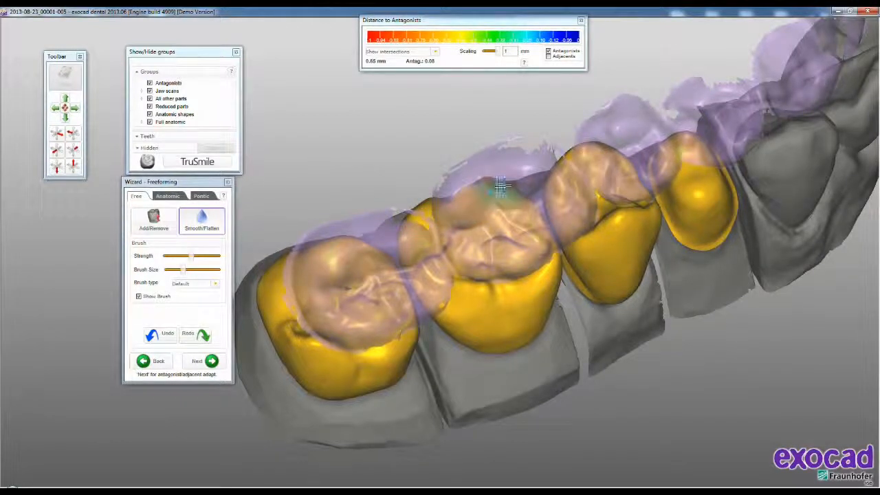
{"action": "left_click_drag", "start_coordinate": [522, 196], "coordinate": [623, 160]}
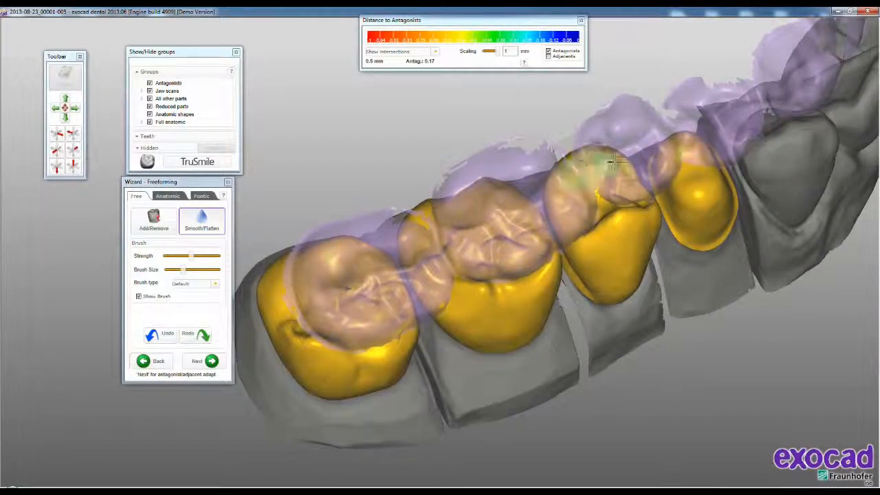
Step: Adapt the tooth 25 pontic to the gingiva with a distance of 0.2 mm and Pull down to gingiva enabled
{"action": "right_click_drag", "start_coordinate": [575, 163], "coordinate": [256, 268]}
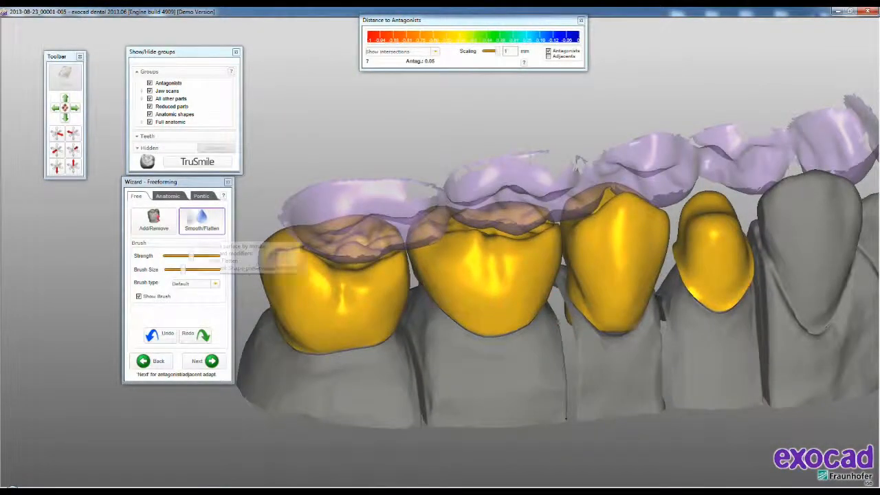
{"action": "left_click", "coordinate": [201, 196]}
{"action": "right_click_drag", "start_coordinate": [567, 417], "coordinate": [602, 335]}
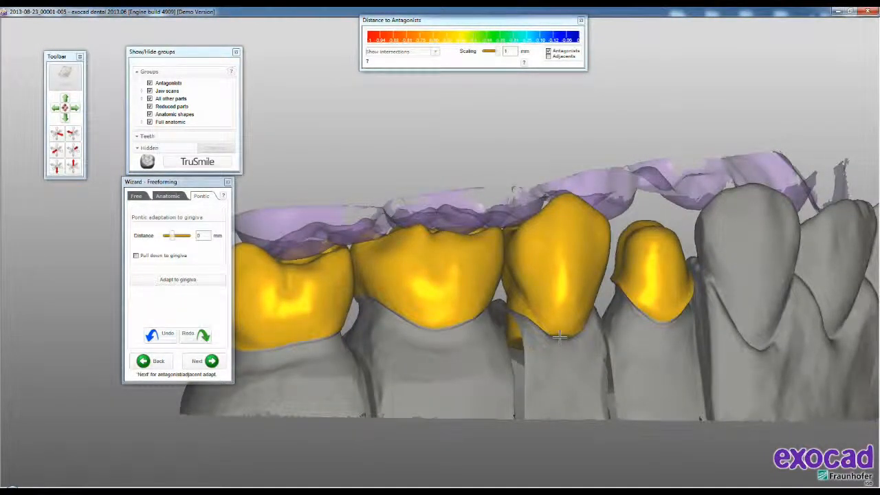
{"action": "left_click", "coordinate": [203, 281]}
{"action": "double_click", "coordinate": [204, 235]}
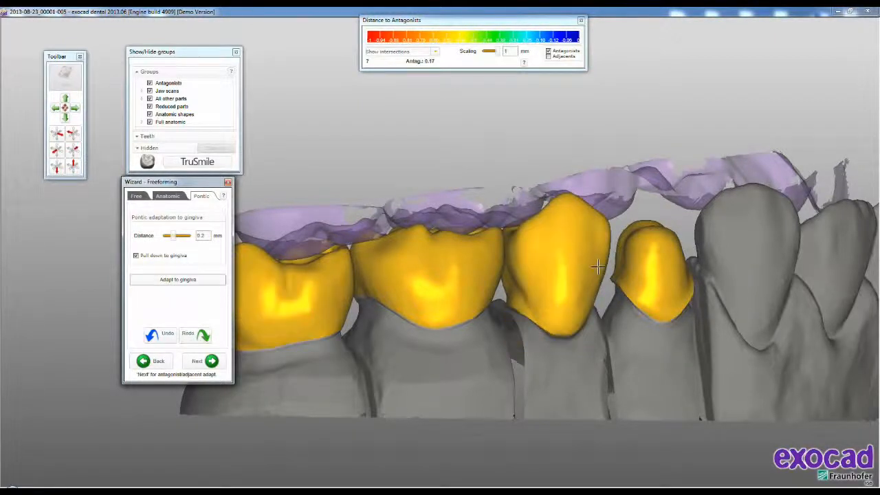
{"action": "right_click_drag", "start_coordinate": [598, 266], "coordinate": [542, 290]}
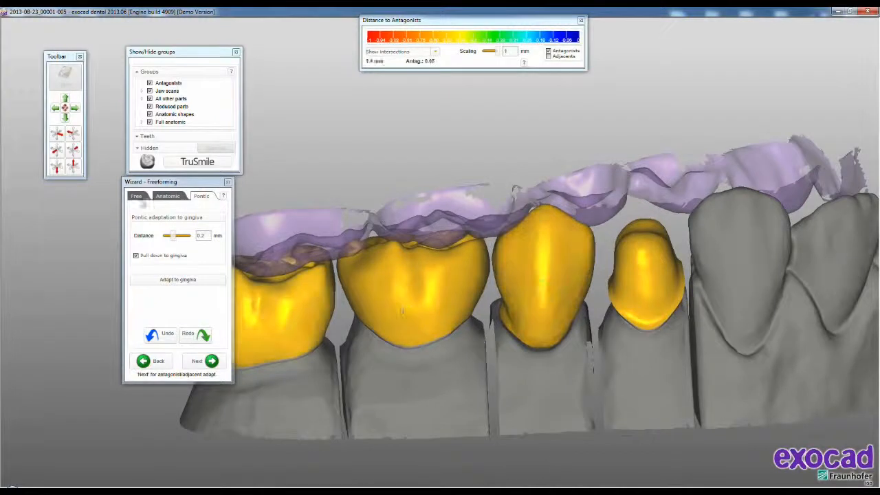
Step: Lower the Smooth/Flatten brush strength and smooth the cervical area of the tooth 25 pontic near the gingiva
{"action": "left_click", "coordinate": [140, 198]}
{"action": "left_click", "coordinate": [209, 225]}
{"action": "right_click_drag", "start_coordinate": [529, 349], "coordinate": [572, 328]}
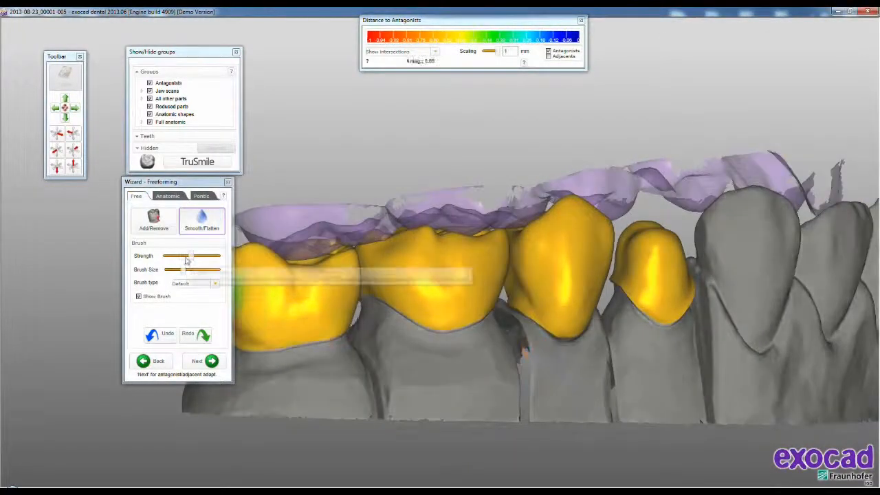
{"action": "left_click_drag", "start_coordinate": [187, 257], "coordinate": [167, 256]}
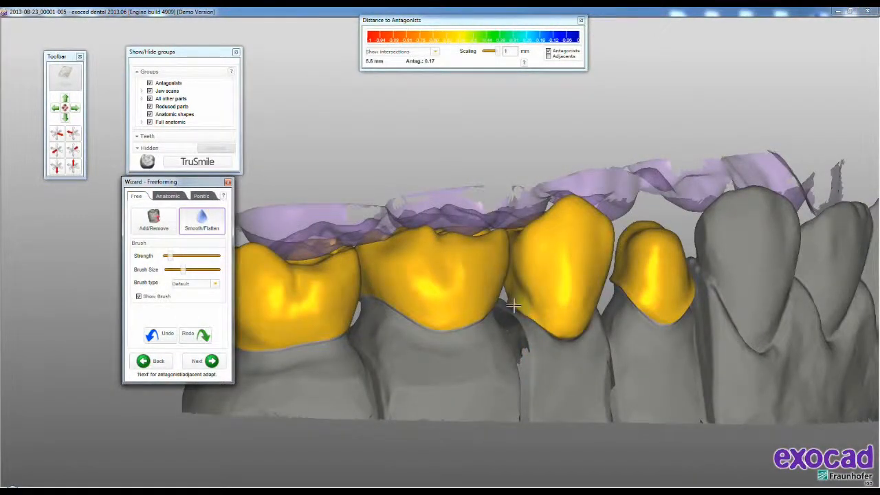
{"action": "left_click_drag", "start_coordinate": [514, 306], "coordinate": [534, 317]}
{"action": "right_click_drag", "start_coordinate": [592, 318], "coordinate": [503, 262]}
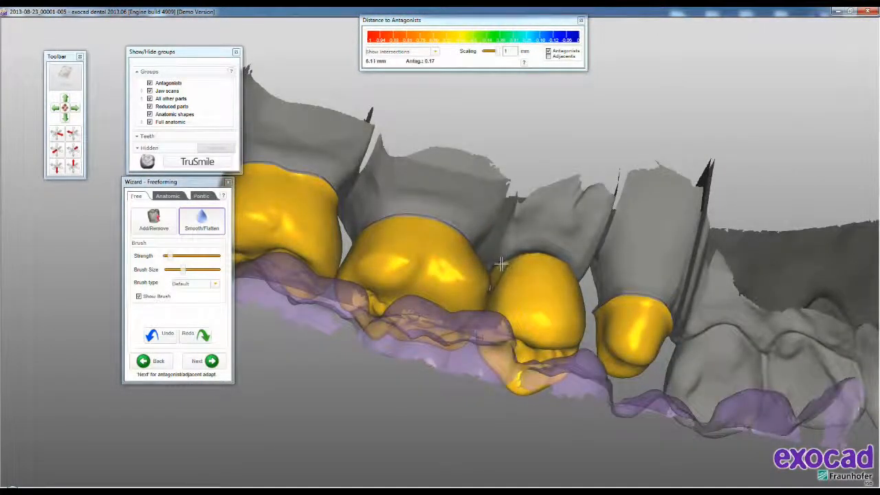
{"action": "right_click_drag", "start_coordinate": [568, 272], "coordinate": [581, 284]}
{"action": "right_click_drag", "start_coordinate": [548, 309], "coordinate": [542, 309]}
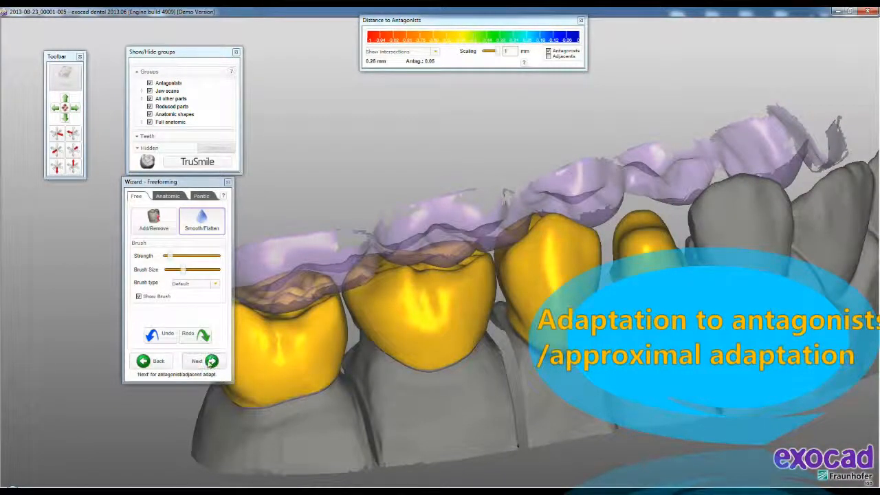
Step: Advance to the antagonist and adjacent adaptation and review its occlusal and approximal options
{"action": "left_click", "coordinate": [210, 362]}
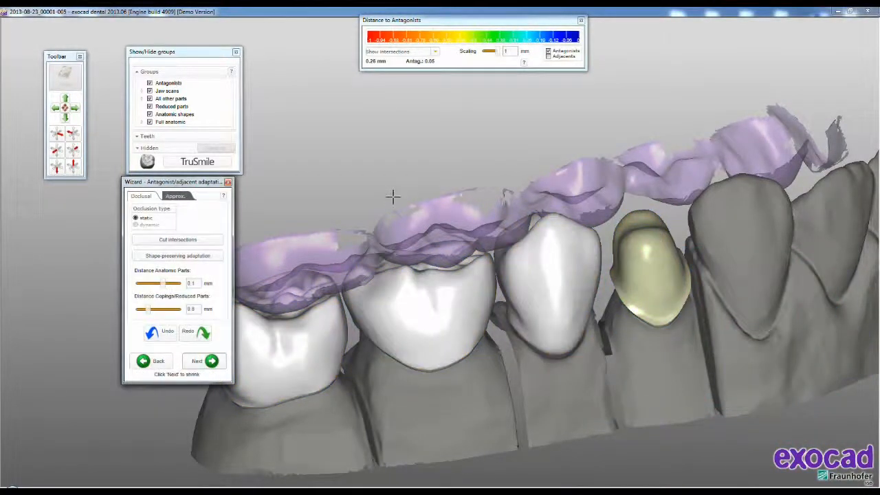
{"action": "middle_click_drag", "start_coordinate": [462, 155], "coordinate": [627, 163]}
{"action": "left_click", "coordinate": [520, 183]}
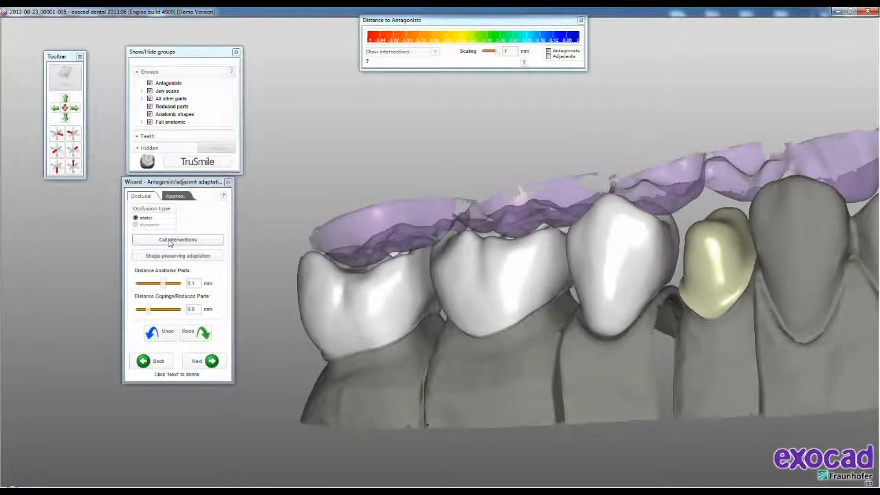
{"action": "left_click", "coordinate": [175, 196]}
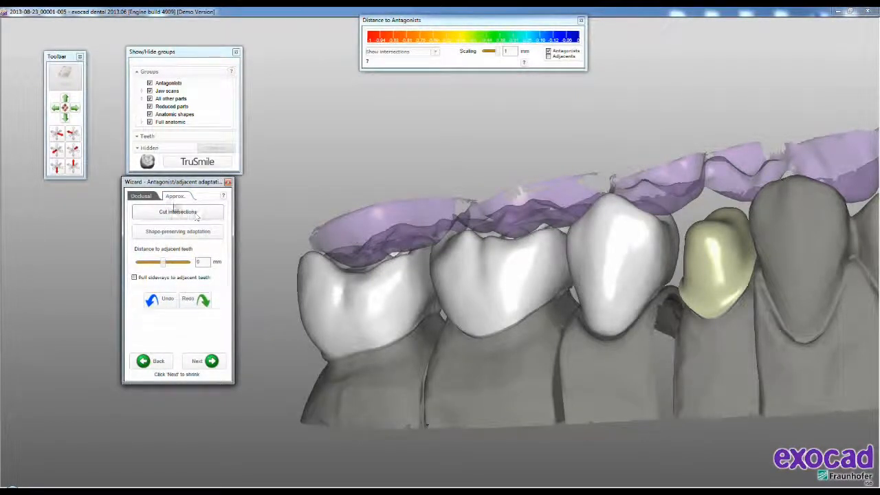
{"action": "left_click", "coordinate": [141, 196]}
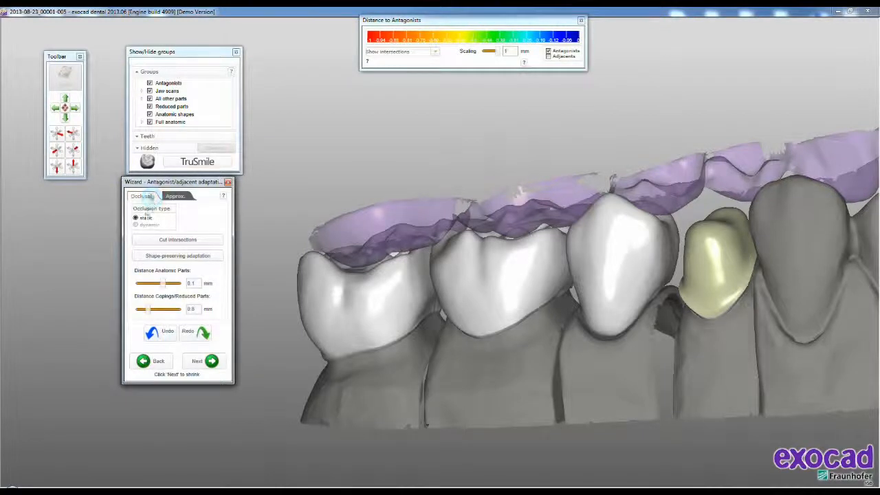
Step: Set the shrinking depth to 0.9 mm and exclude a 1.5 mm high lingual band on tooth 27 from shrinking
{"action": "left_click", "coordinate": [211, 363]}
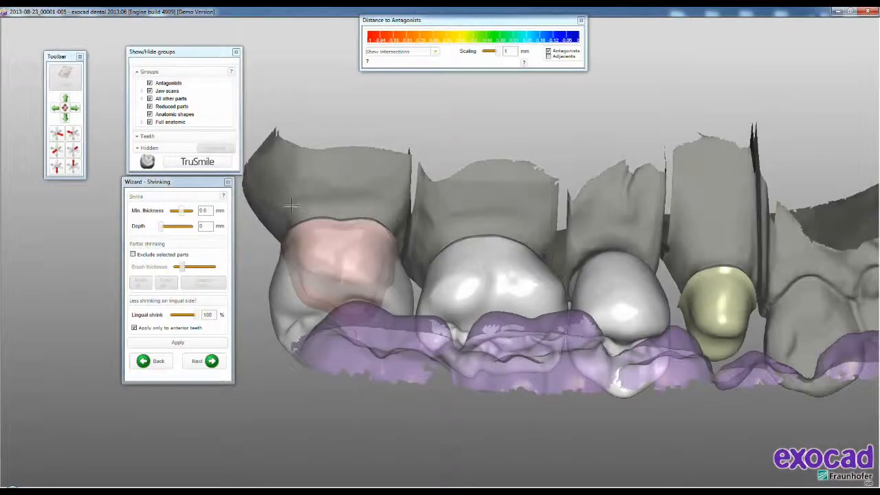
{"action": "left_click", "coordinate": [205, 226]}
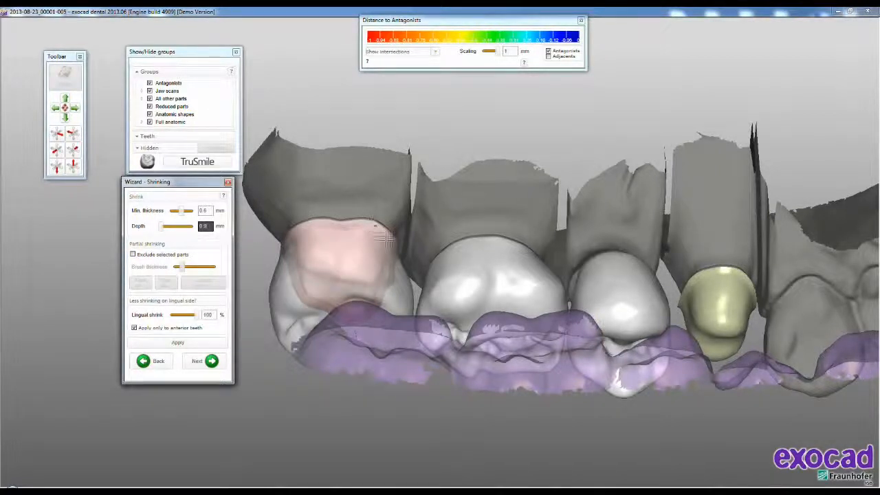
{"action": "left_click", "coordinate": [135, 254]}
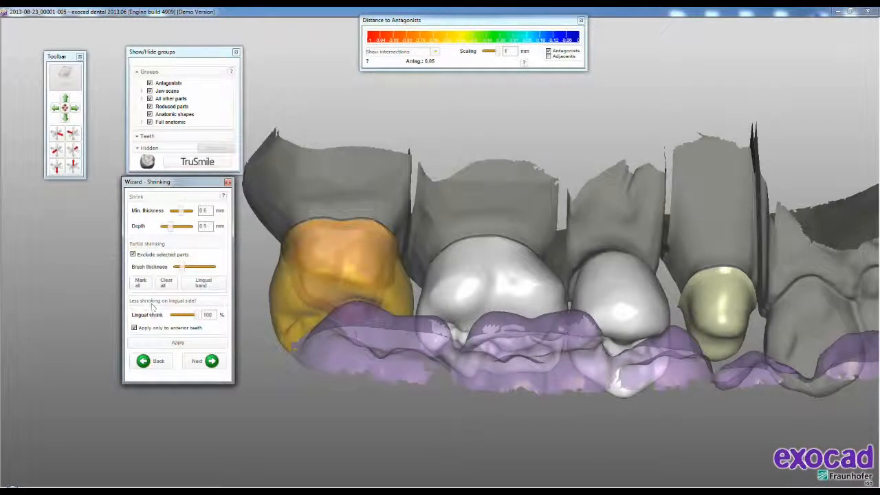
{"action": "left_click", "coordinate": [205, 284]}
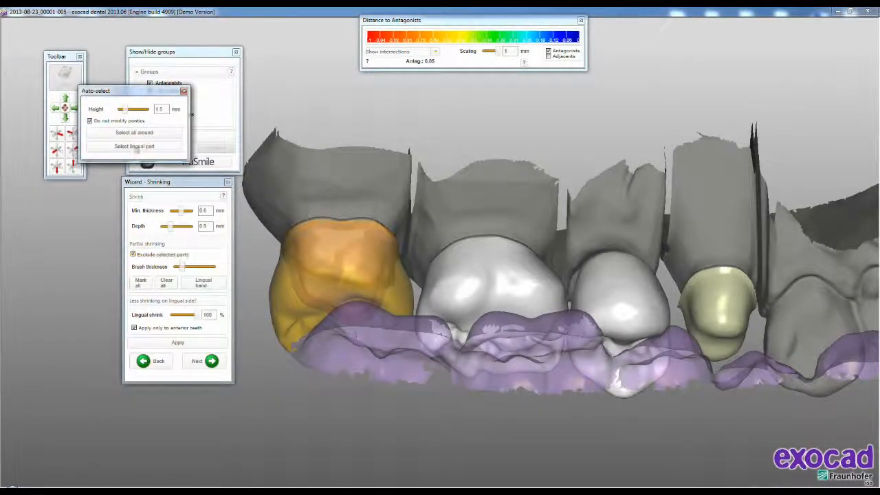
{"action": "left_click", "coordinate": [139, 134]}
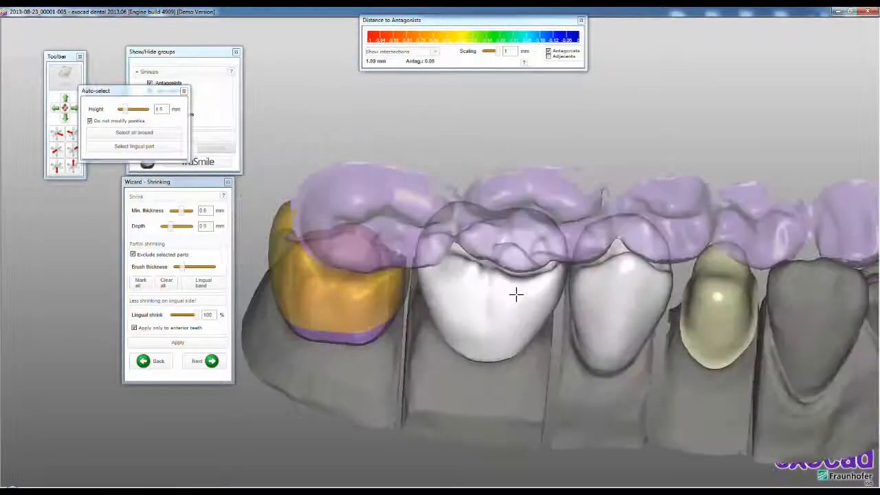
{"action": "left_click", "coordinate": [135, 146]}
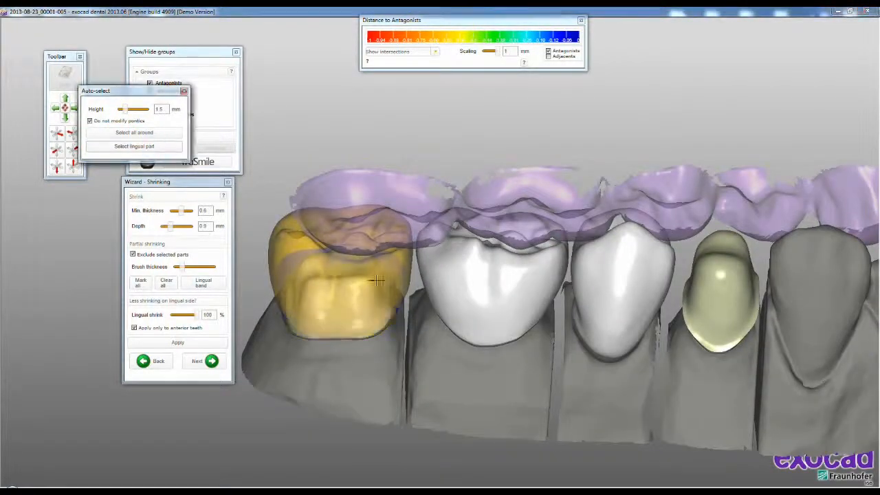
Step: Try a lingual band height of 2.3 mm on tooth 27 and brush along the band's upper border
{"action": "right_click_drag", "start_coordinate": [319, 353], "coordinate": [319, 353]}
{"action": "middle_click_drag", "start_coordinate": [257, 335], "coordinate": [1, 308]}
{"action": "scroll", "coordinate": [655, 275], "scroll_direction": "up", "scroll_amount": 4}
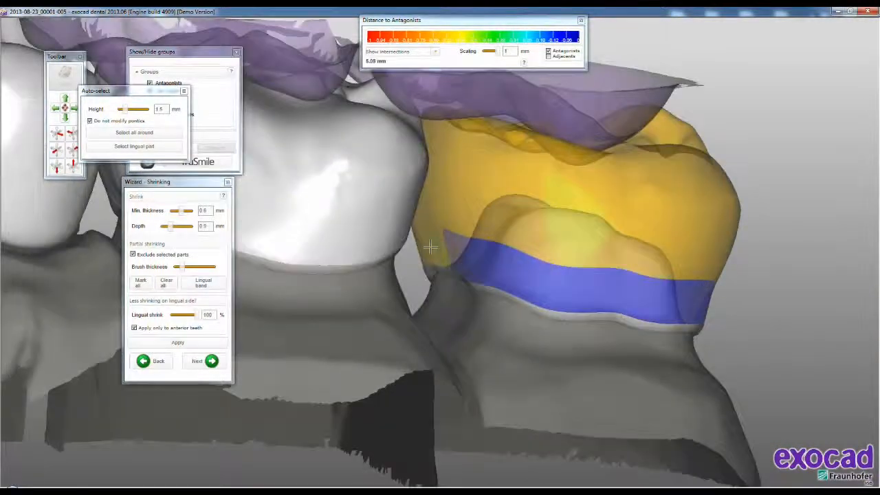
{"action": "left_click_drag", "start_coordinate": [123, 109], "coordinate": [131, 110]}
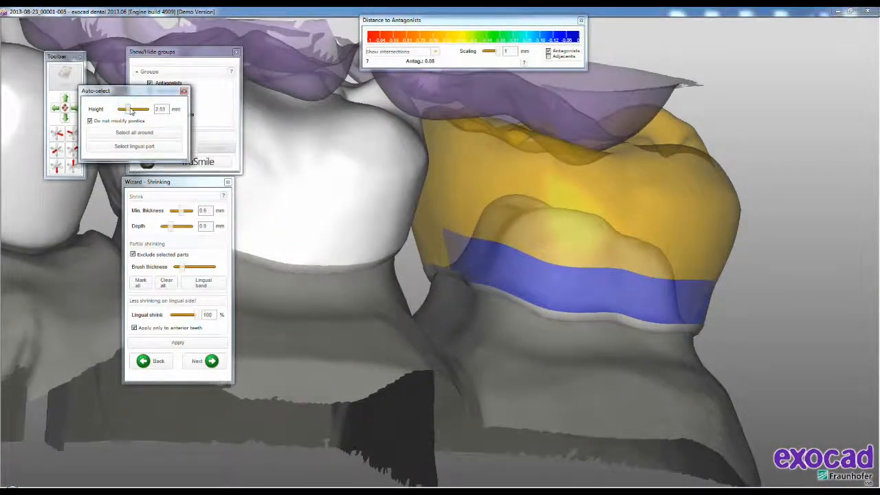
{"action": "left_click", "coordinate": [138, 146]}
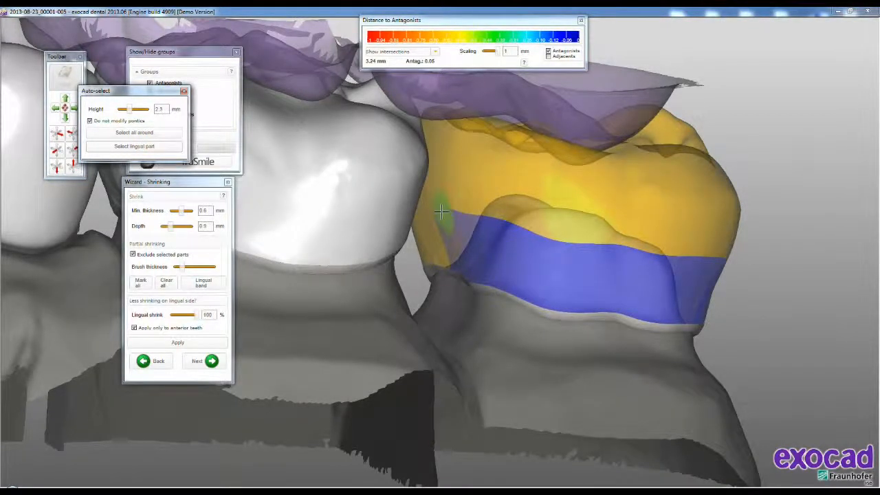
{"action": "mouse_move", "coordinate": [452, 205]}
{"action": "left_mouse_down"}
{"action": "mouse_move", "coordinate": [595, 241]}
{"action": "mouse_move", "coordinate": [657, 244]}
{"action": "mouse_move", "coordinate": [675, 259]}
{"action": "mouse_move", "coordinate": [626, 228]}
{"action": "mouse_move", "coordinate": [440, 203]}
{"action": "left_mouse_up"}
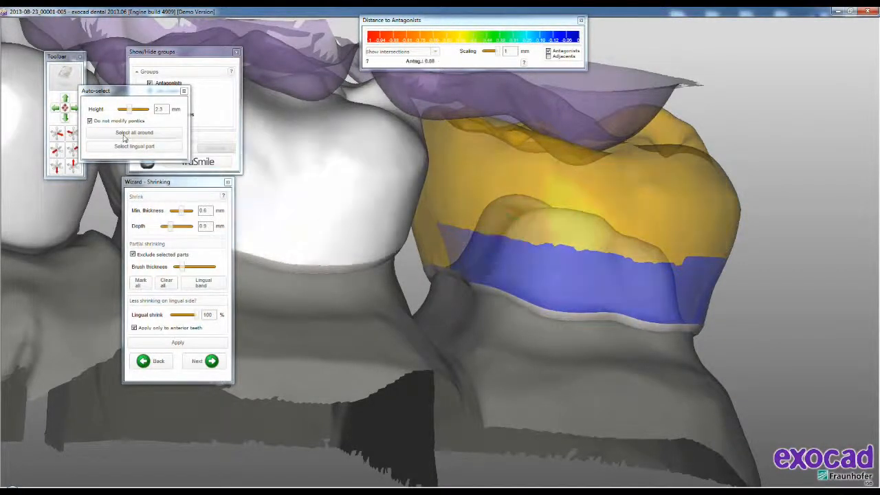
{"action": "left_click", "coordinate": [133, 145]}
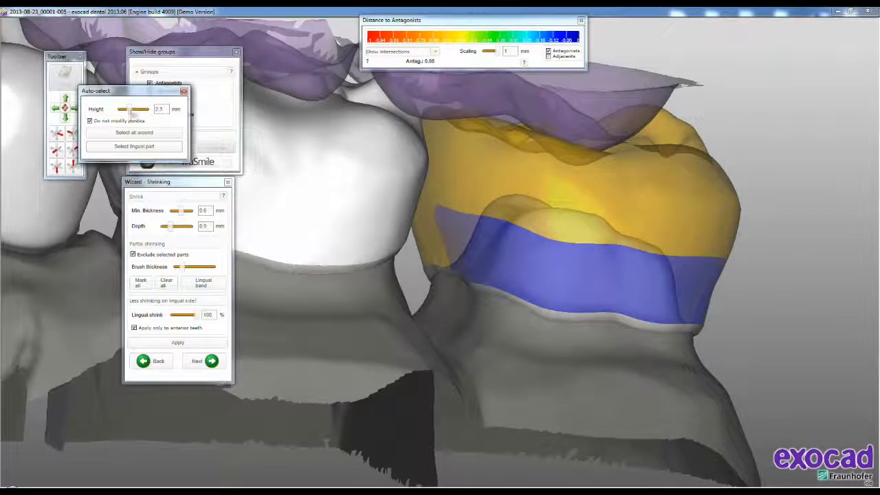
Step: Reselect the lingual band of tooth 27 with a height of 1.5 mm and shrink the crown
{"action": "left_click_drag", "start_coordinate": [131, 111], "coordinate": [127, 112]}
{"action": "double_click", "coordinate": [161, 109]}
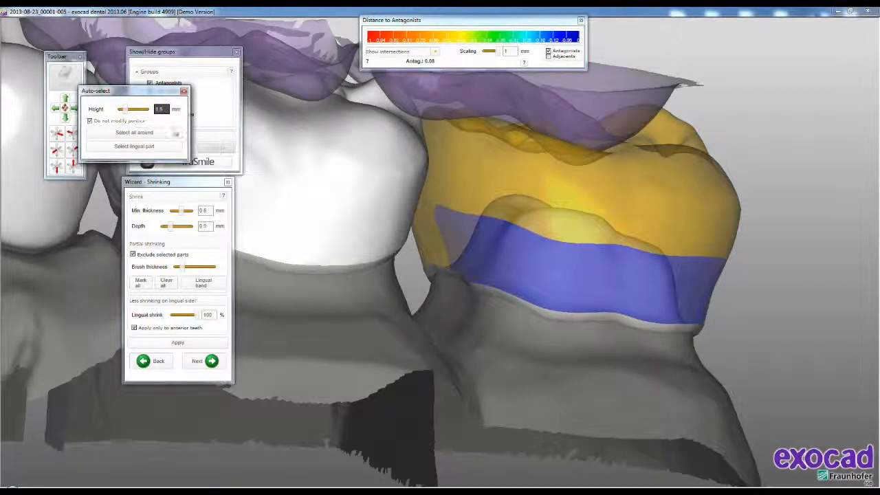
{"action": "left_click", "coordinate": [163, 149]}
{"action": "scroll", "coordinate": [656, 238], "scroll_direction": "down", "scroll_amount": 4}
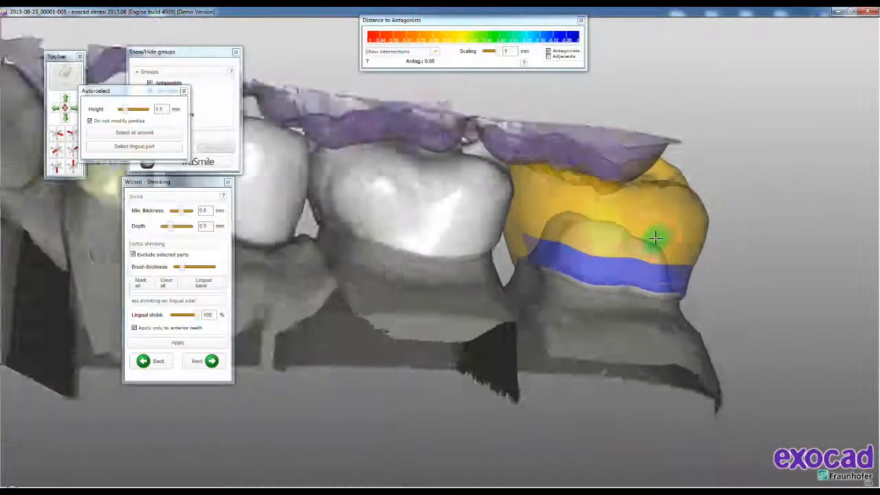
{"action": "scroll", "coordinate": [656, 239], "scroll_direction": "down", "scroll_amount": 3}
{"action": "right_click_drag", "start_coordinate": [655, 238], "coordinate": [605, 244]}
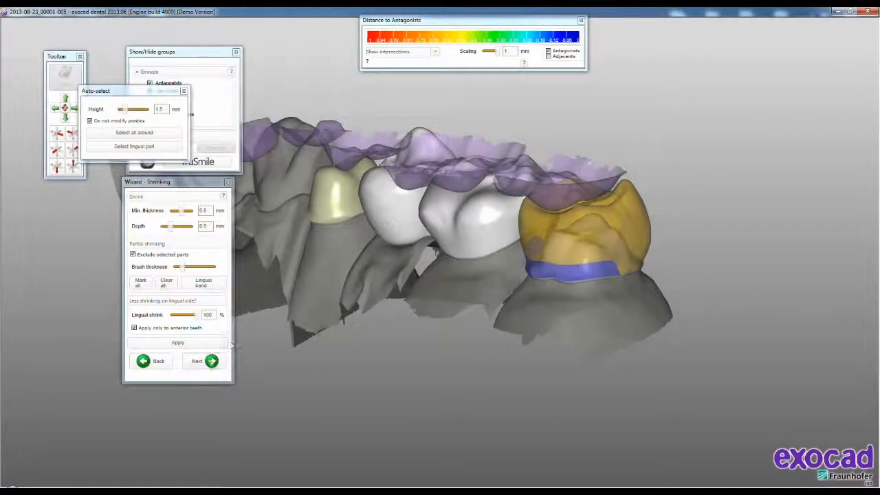
{"action": "left_click", "coordinate": [211, 361]}
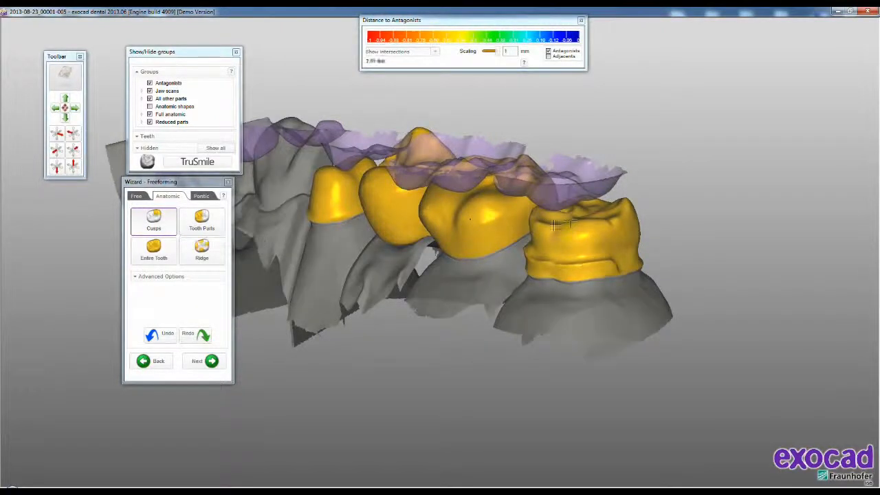
Step: Accept the reduced shapes, generate the connectors between the bridge teeth and hide the antagonists
{"action": "right_click_drag", "start_coordinate": [421, 205], "coordinate": [538, 184]}
{"action": "right_click_drag", "start_coordinate": [587, 123], "coordinate": [542, 187]}
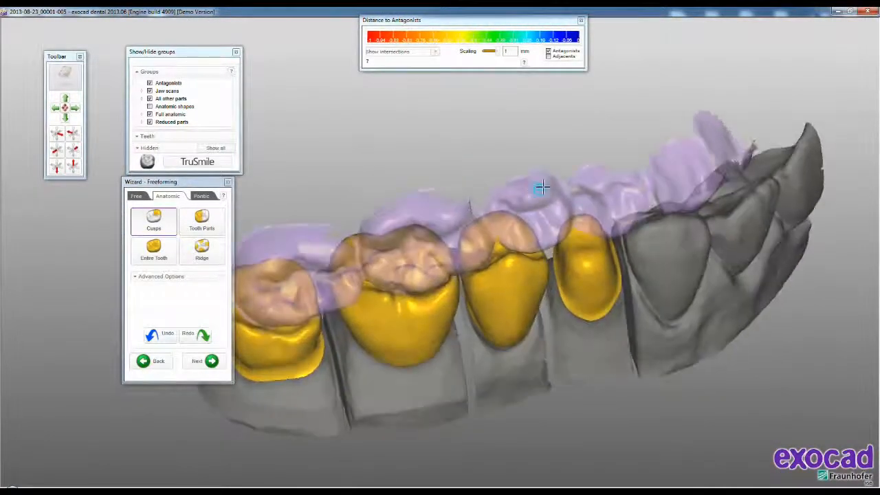
{"action": "middle_click_drag", "start_coordinate": [542, 186], "coordinate": [611, 168]}
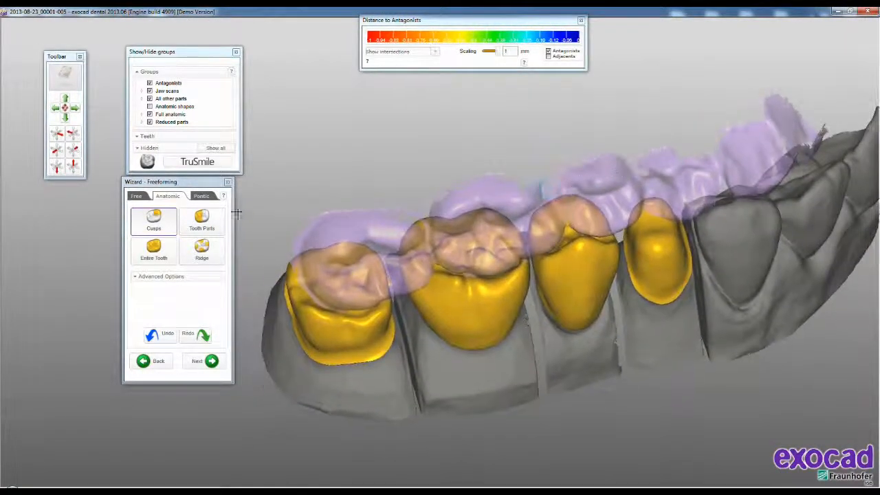
{"action": "left_click", "coordinate": [204, 361]}
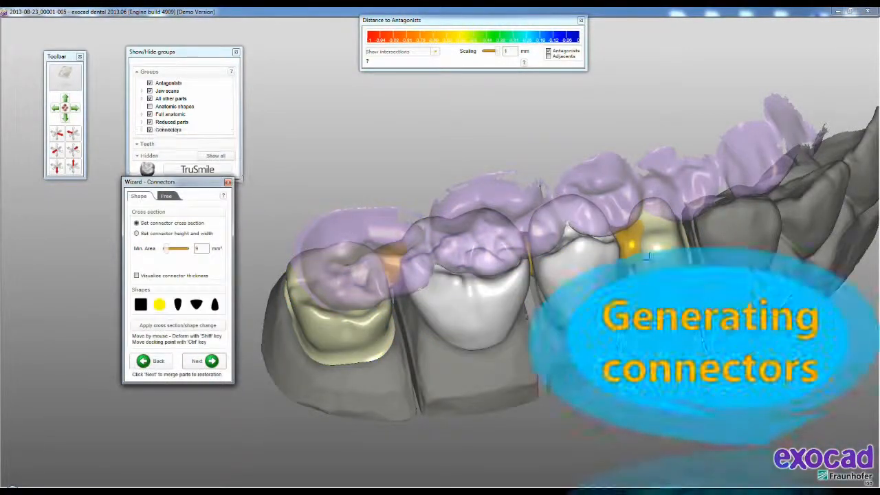
{"action": "right_click_drag", "start_coordinate": [568, 221], "coordinate": [568, 215]}
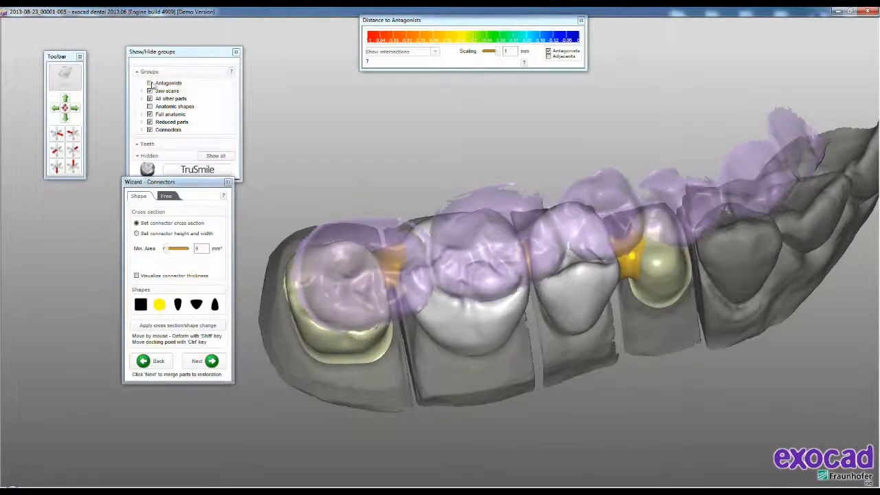
{"action": "left_click", "coordinate": [150, 84]}
Step: Reposition the three connectors between teeth 27, 26, 25 and 24
{"action": "right_click_drag", "start_coordinate": [615, 183], "coordinate": [639, 184]}
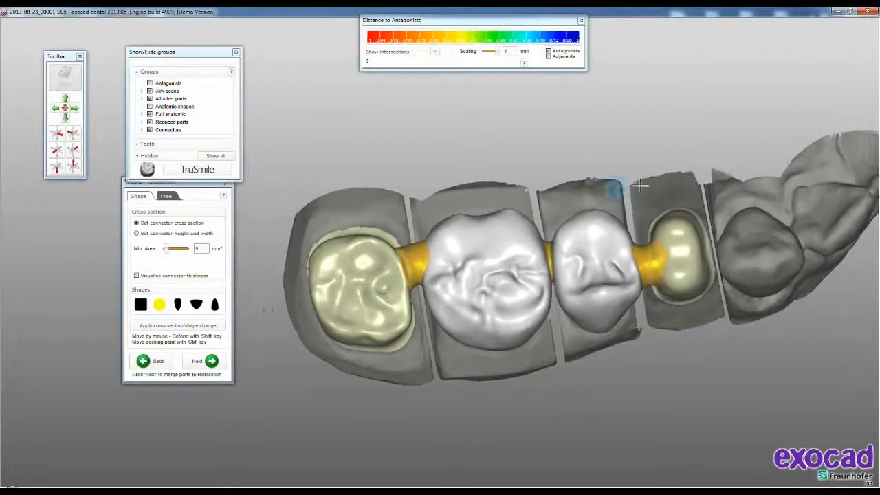
{"action": "scroll", "coordinate": [429, 262], "scroll_direction": "up", "scroll_amount": 5}
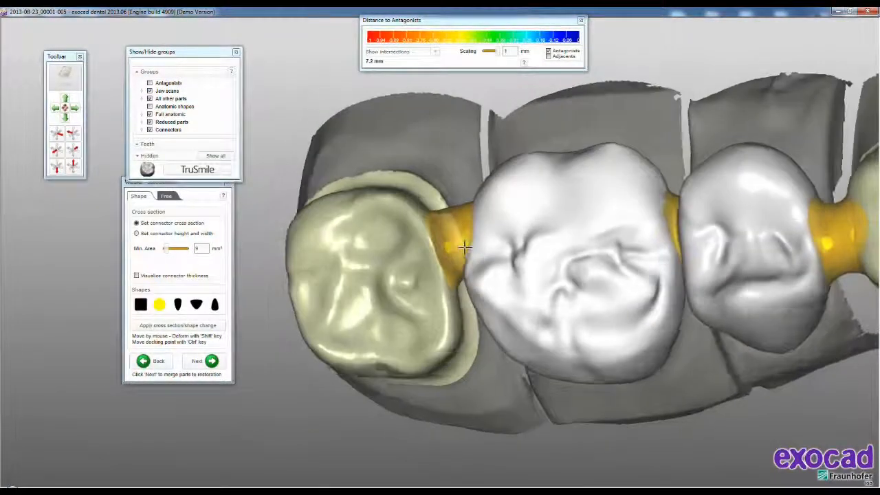
{"action": "right_click_drag", "start_coordinate": [465, 247], "coordinate": [441, 238]}
{"action": "left_click_drag", "start_coordinate": [440, 238], "coordinate": [433, 222]}
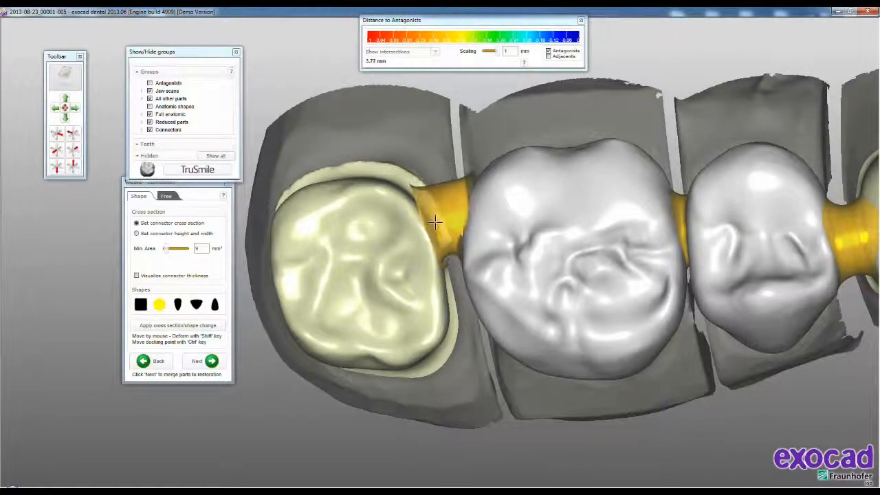
{"action": "right_click_drag", "start_coordinate": [531, 229], "coordinate": [535, 230]}
{"action": "middle_click_drag", "start_coordinate": [534, 230], "coordinate": [429, 249]}
{"action": "right_click_drag", "start_coordinate": [429, 249], "coordinate": [429, 251]}
{"action": "right_click_drag", "start_coordinate": [613, 256], "coordinate": [613, 250]}
{"action": "left_click_drag", "start_coordinate": [591, 274], "coordinate": [583, 246]}
{"action": "left_click_drag", "start_coordinate": [748, 270], "coordinate": [731, 214]}
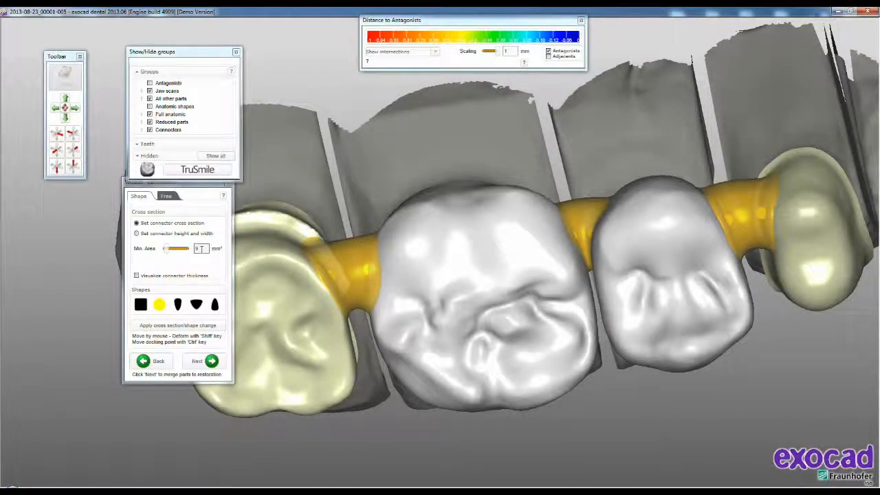
Step: Define the connectors by height and width, try the tapered oval cross section and choose the inverted triangular one
{"action": "left_click", "coordinate": [138, 234]}
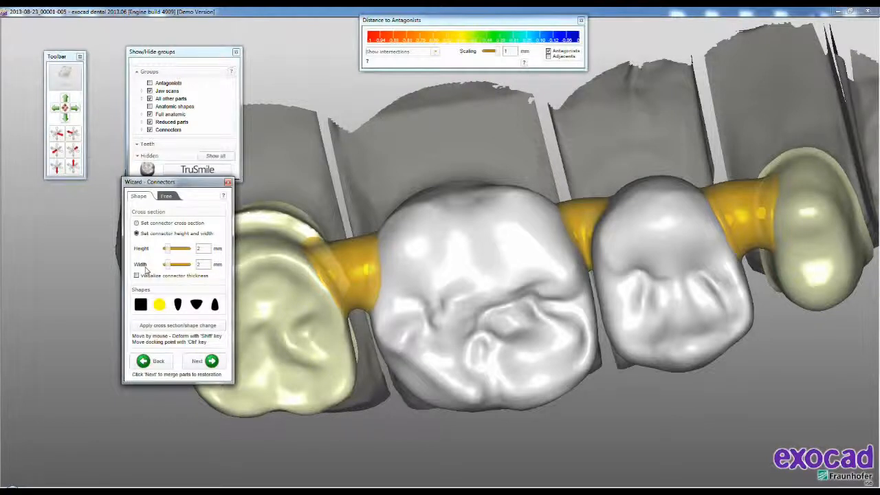
{"action": "left_click", "coordinate": [178, 305]}
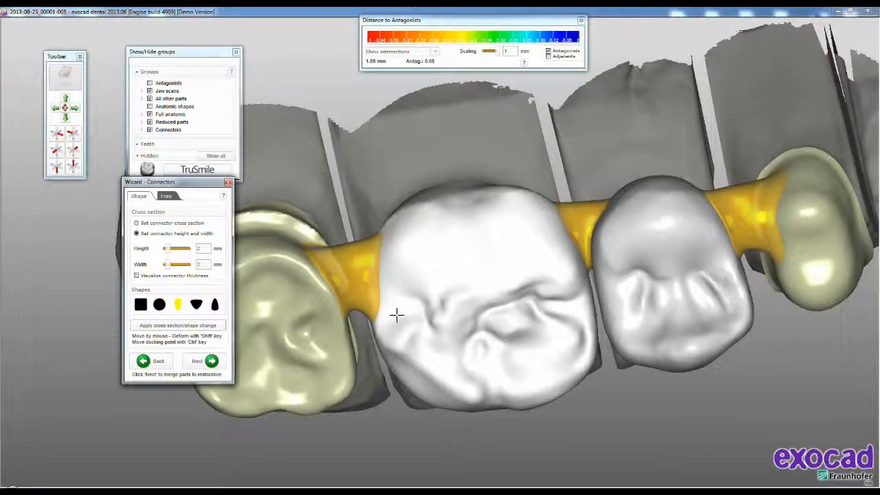
{"action": "left_click", "coordinate": [196, 304]}
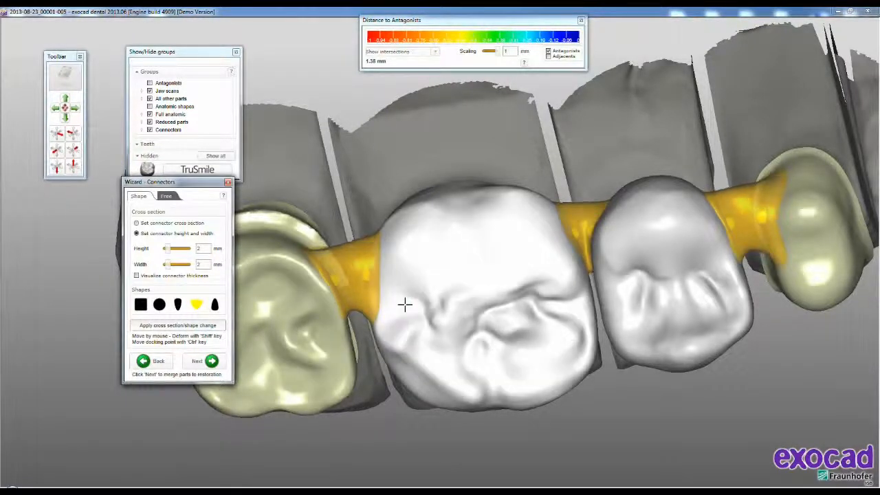
{"action": "right_click_drag", "start_coordinate": [493, 309], "coordinate": [493, 301]}
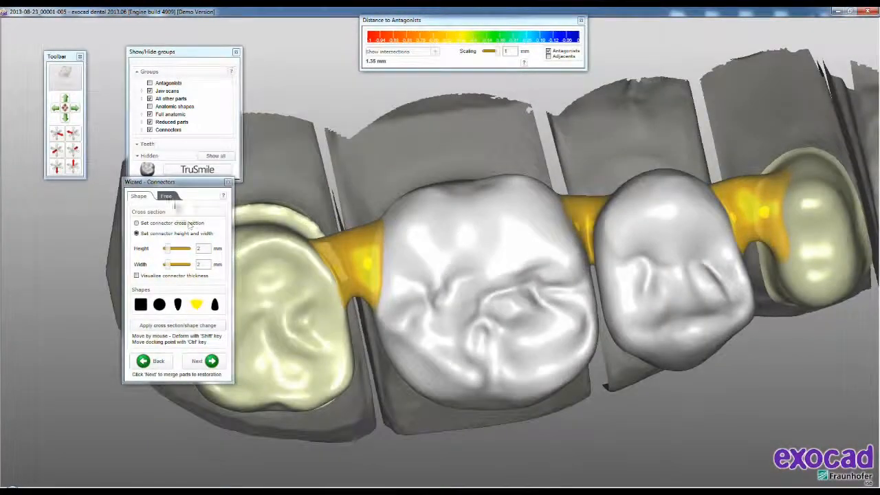
Step: Switch to free connector editing and pull in the control points where the connector between teeth 27 and 26 docks onto tooth 26
{"action": "left_click", "coordinate": [168, 197]}
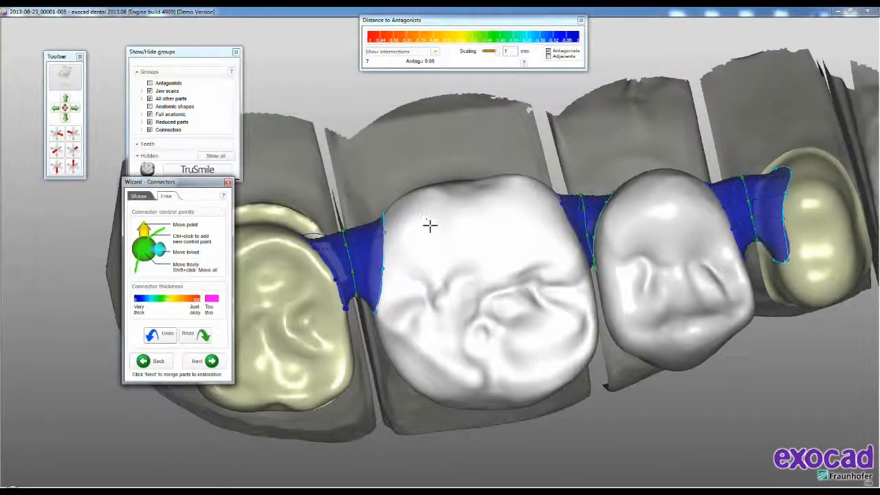
{"action": "right_click_drag", "start_coordinate": [458, 238], "coordinate": [429, 256]}
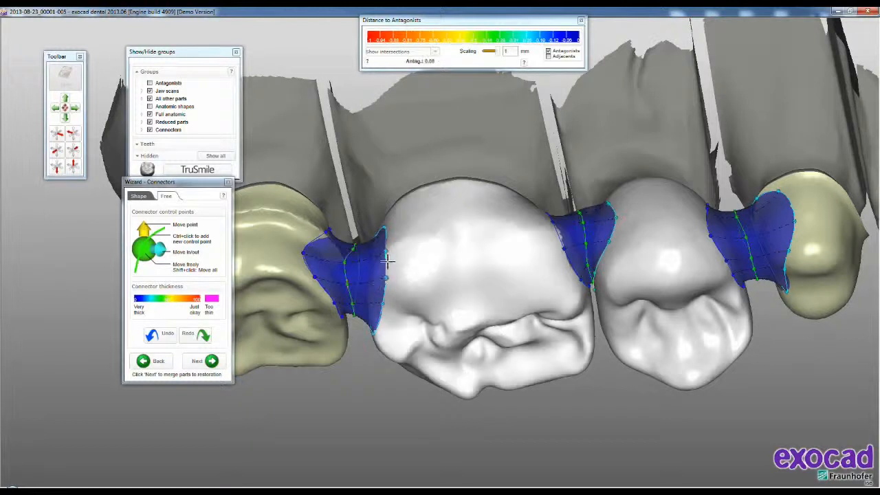
{"action": "right_click_drag", "start_coordinate": [448, 294], "coordinate": [454, 289]}
{"action": "scroll", "coordinate": [507, 211], "scroll_direction": "up", "scroll_amount": 3}
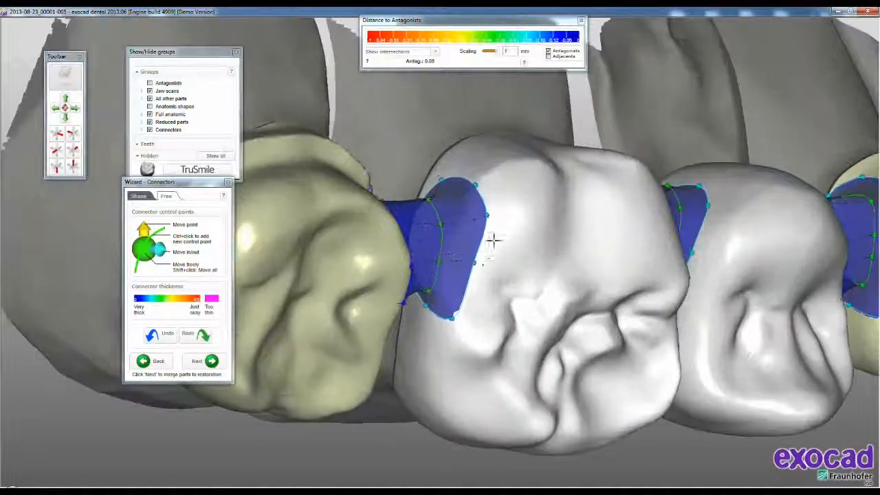
{"action": "left_click_drag", "start_coordinate": [476, 261], "coordinate": [469, 259]}
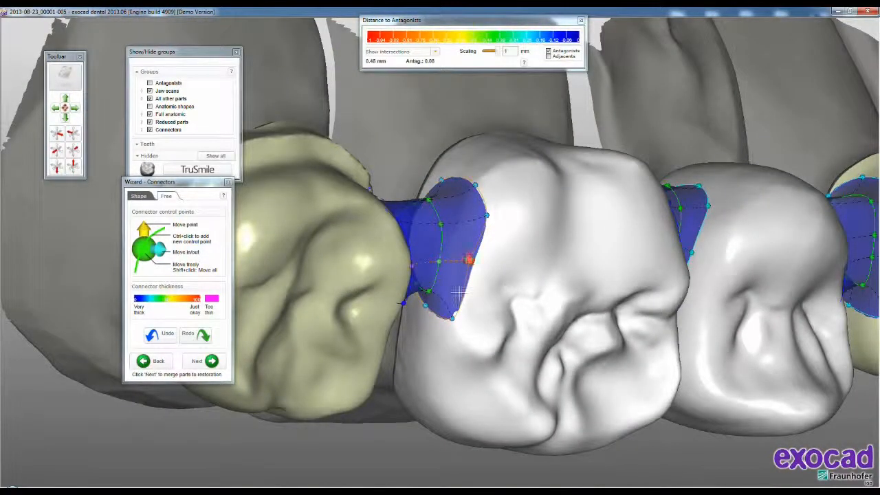
{"action": "left_click_drag", "start_coordinate": [452, 319], "coordinate": [450, 309]}
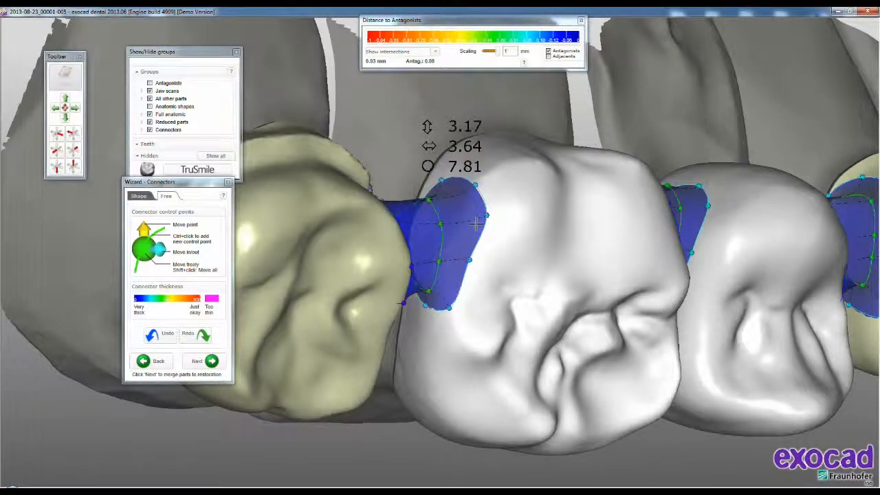
{"action": "left_click_drag", "start_coordinate": [489, 216], "coordinate": [471, 190]}
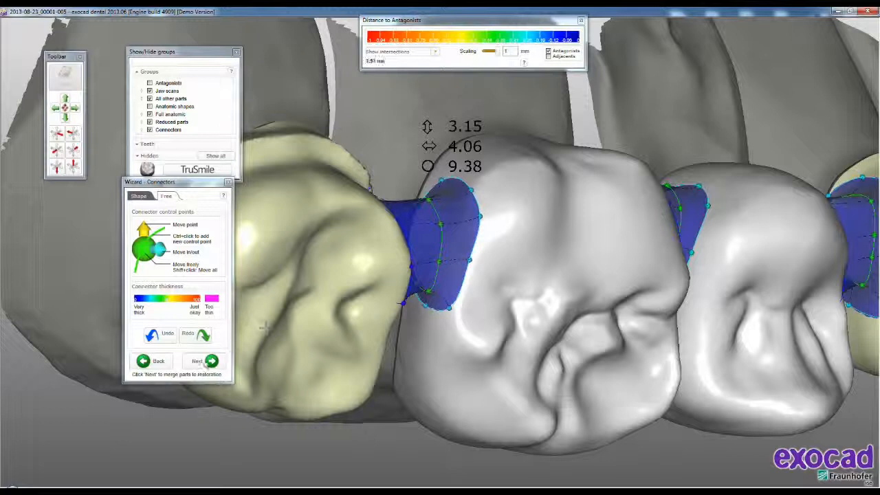
Step: Merge the crowns, pontics and connectors into one bridge, inspect it from the side and finish the wizard
{"action": "left_click", "coordinate": [206, 363]}
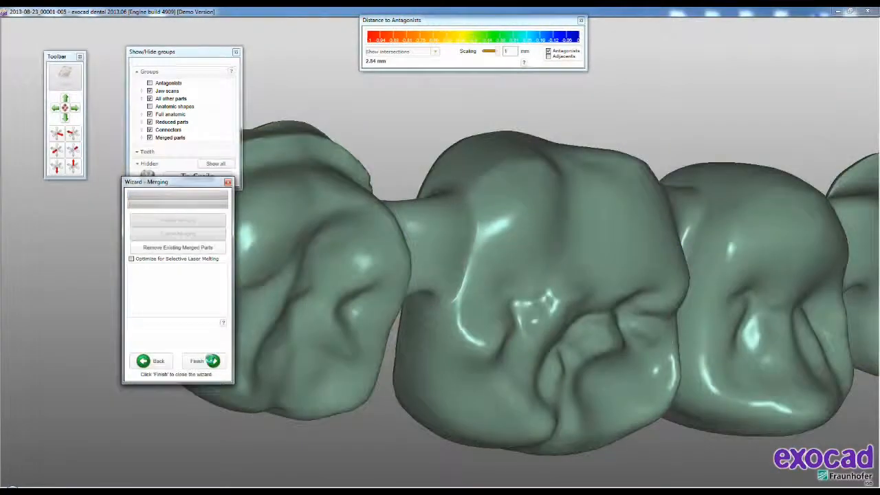
{"action": "right_click_drag", "start_coordinate": [311, 333], "coordinate": [260, 270]}
{"action": "scroll", "coordinate": [549, 289], "scroll_direction": "down", "scroll_amount": 5}
{"action": "right_click_drag", "start_coordinate": [571, 359], "coordinate": [569, 355]}
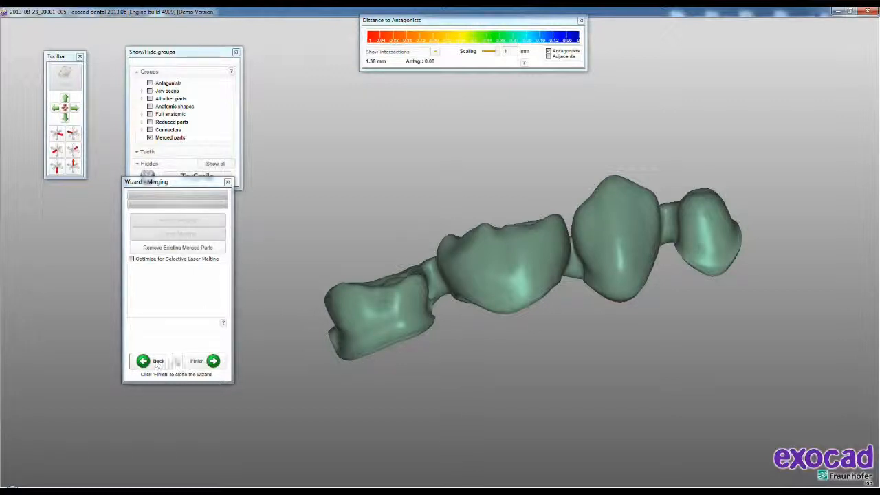
{"action": "left_click", "coordinate": [193, 362]}
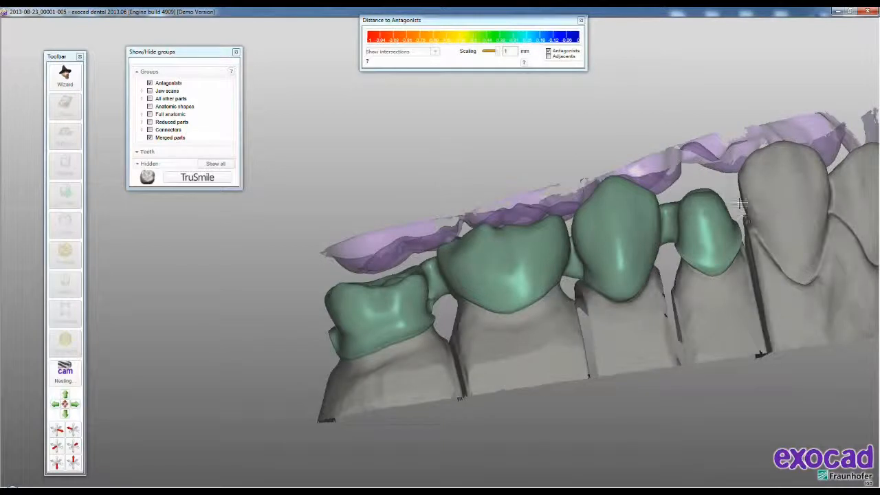
Step: Delete the merged bridge of teeth 24 to 27 to get back to the editable single parts
{"action": "right_click", "coordinate": [211, 234]}
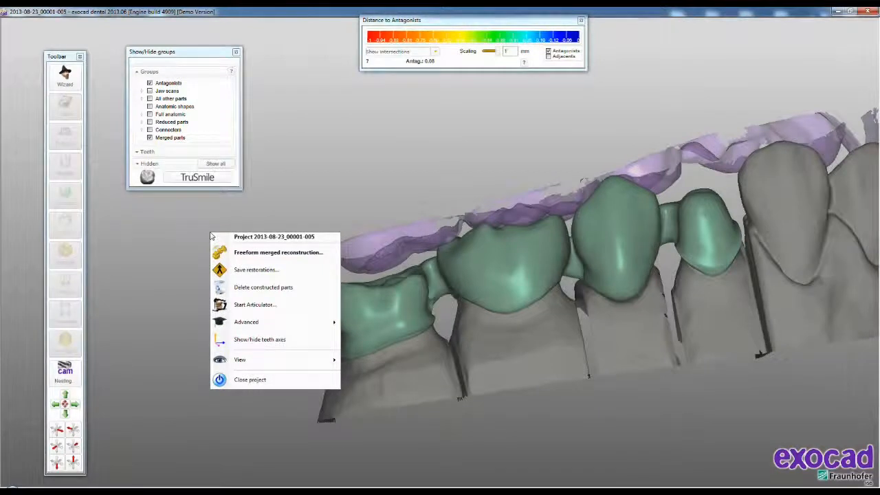
{"action": "left_click", "coordinate": [251, 287]}
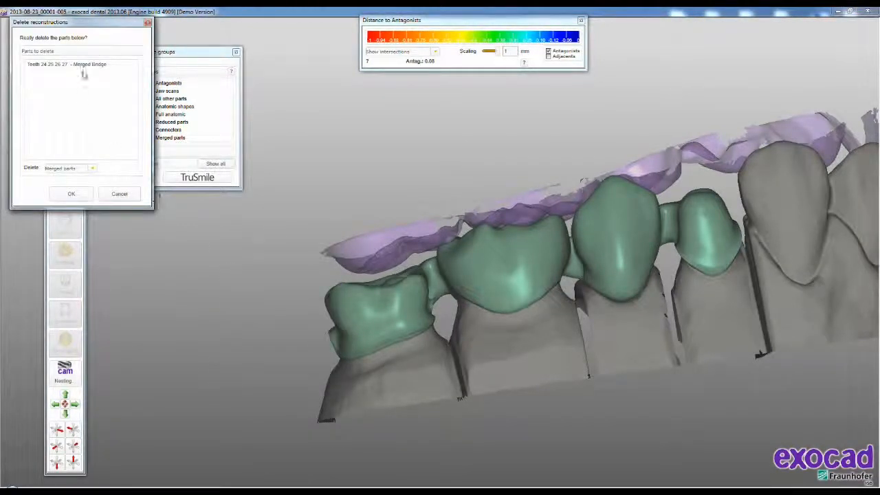
{"action": "left_click", "coordinate": [71, 194]}
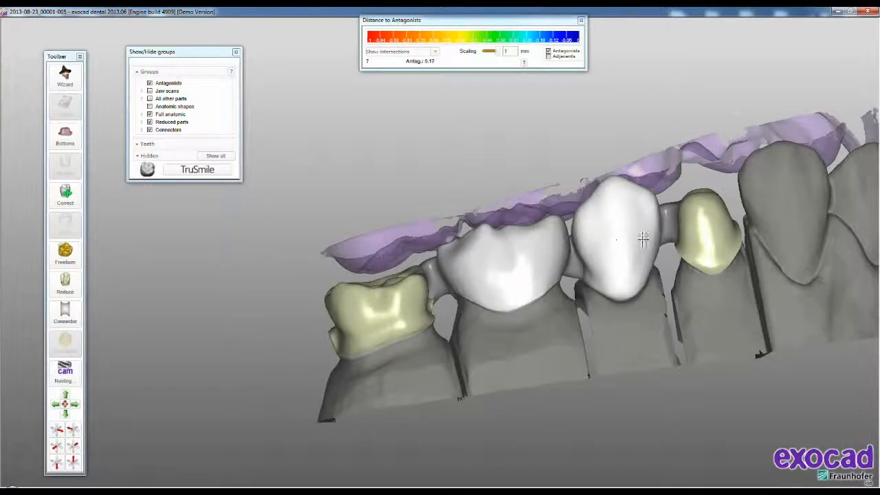
Step: Restart the wizard to merge the bridge parts again and finish it
{"action": "right_click", "coordinate": [285, 126]}
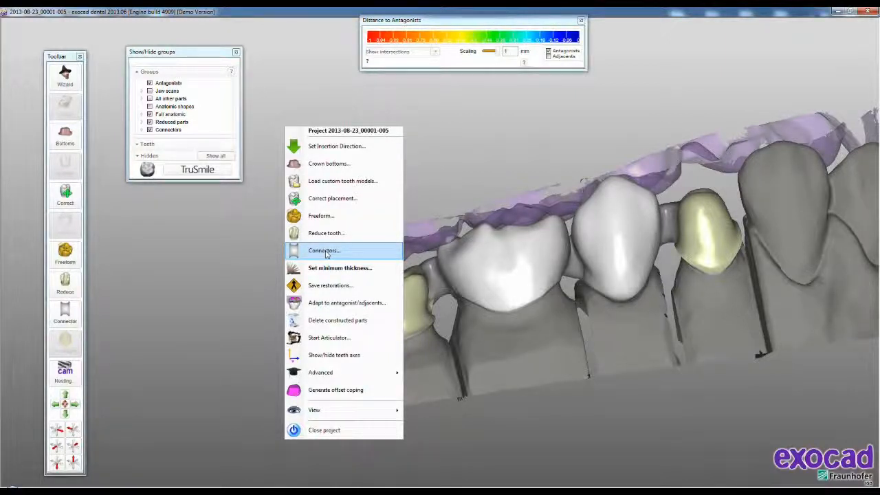
{"action": "left_click", "coordinate": [63, 79]}
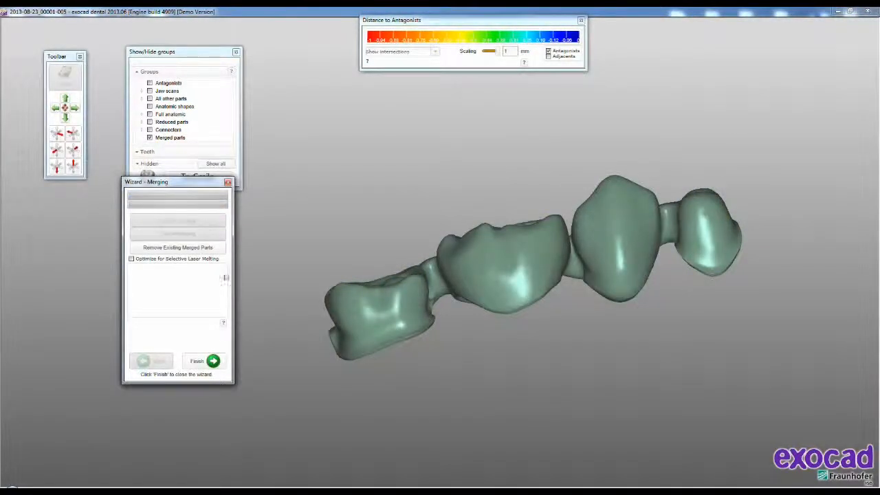
{"action": "left_click", "coordinate": [212, 362]}
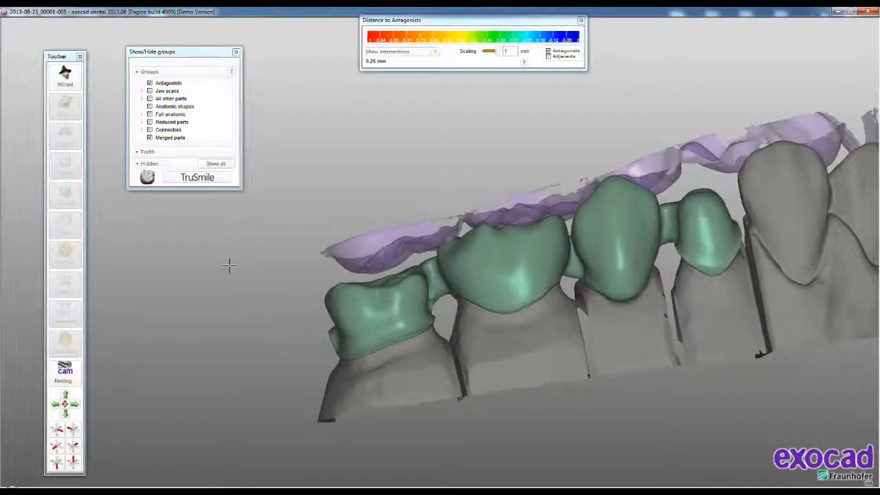
Step: Save the restorations, accepting the existing merged bridge
{"action": "right_click", "coordinate": [231, 272]}
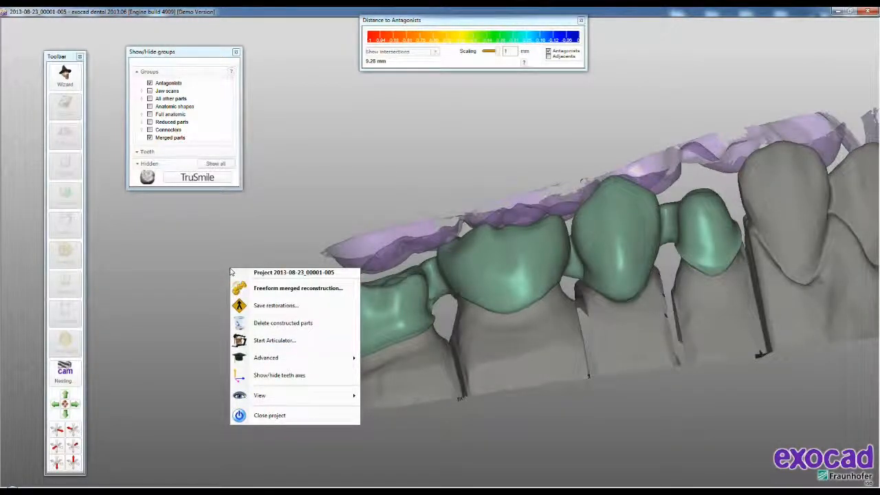
{"action": "left_click", "coordinate": [272, 308]}
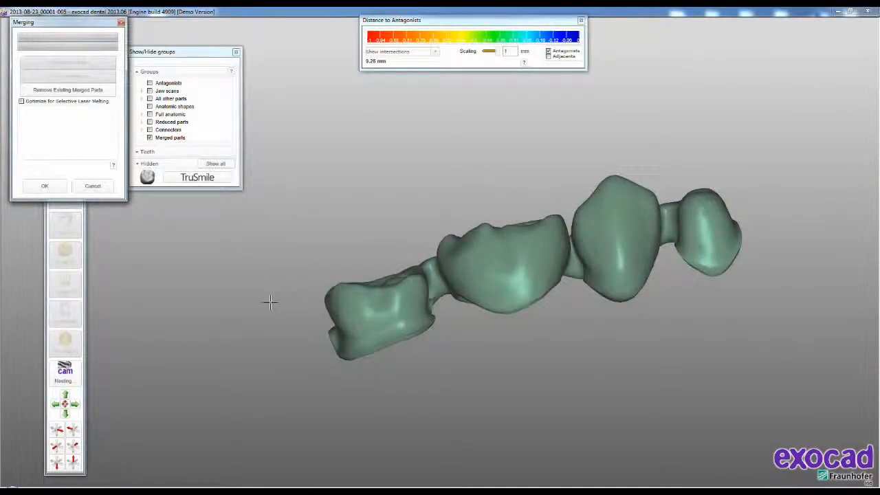
{"action": "left_click", "coordinate": [58, 192]}
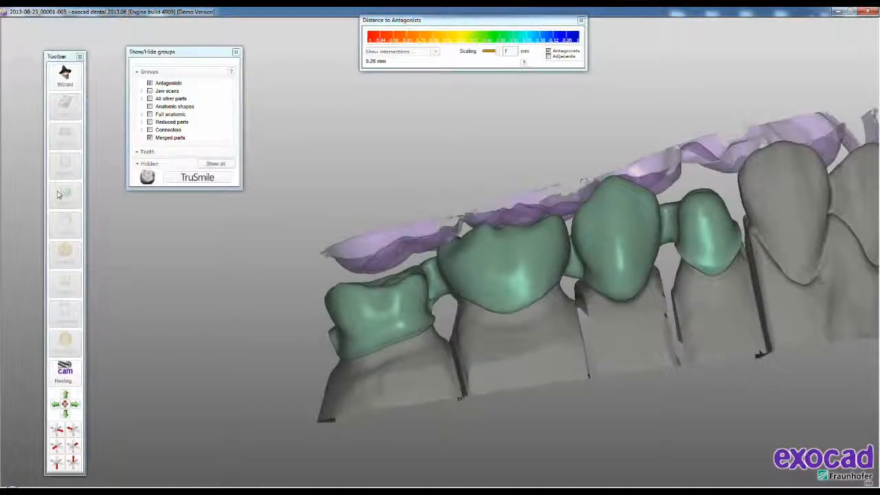